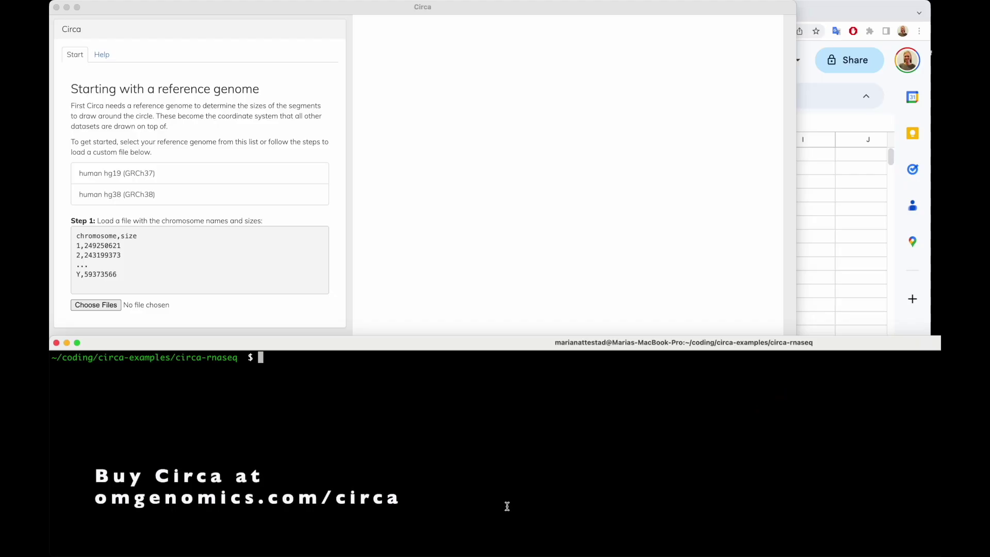
List the folder's three CSV files and print the header and first rows of CAP SI Data 1.csv
text(ls)
key(Return)
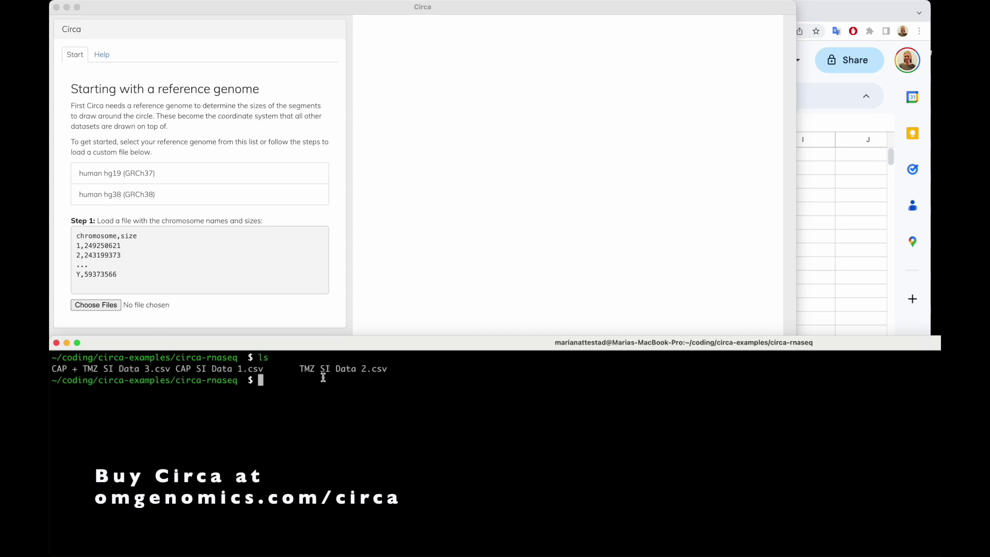
text(head )
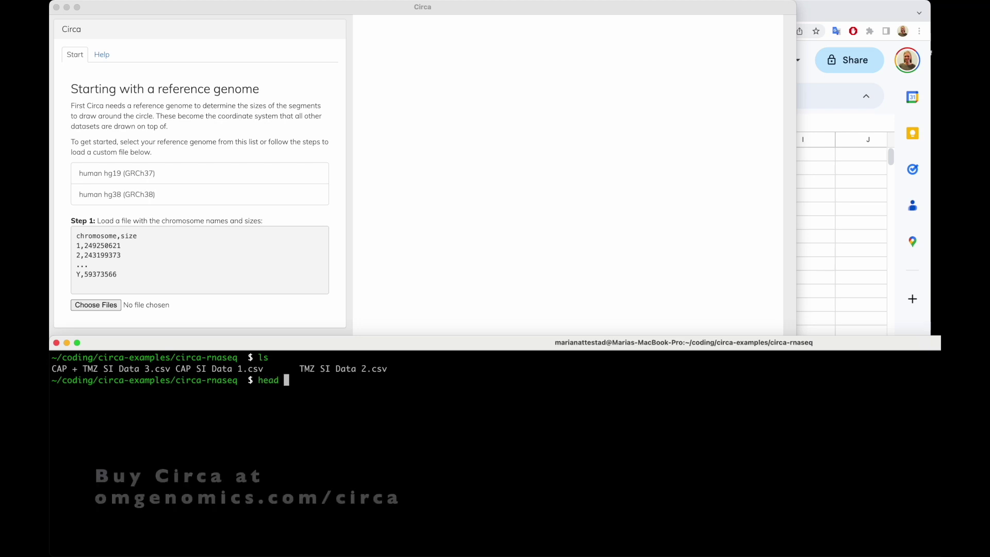
text(CAP)
key(Tab)
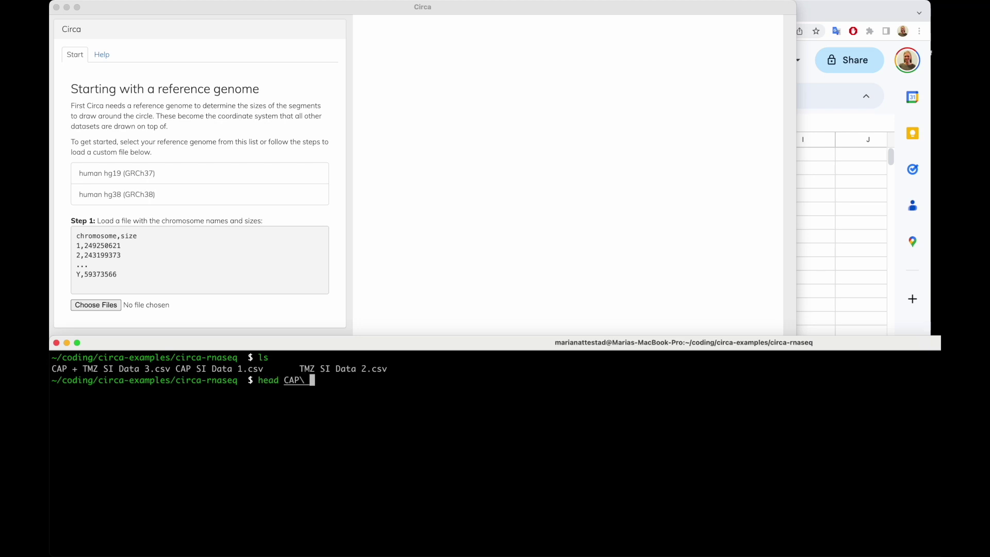
text(SI)
key(Tab)
key(Return)
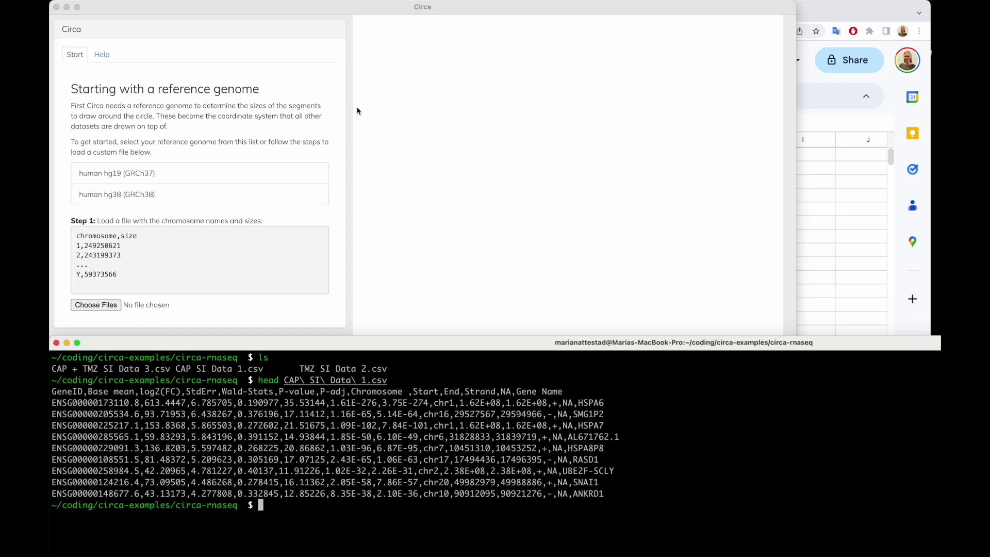
click(365, 142)
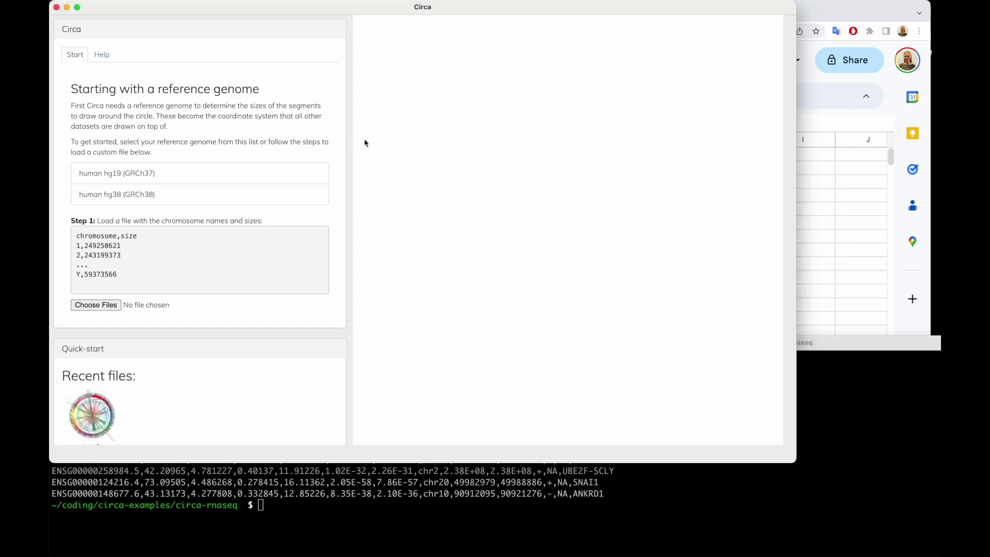
Start a new hg38 plot and load all three CSV files
click(151, 201)
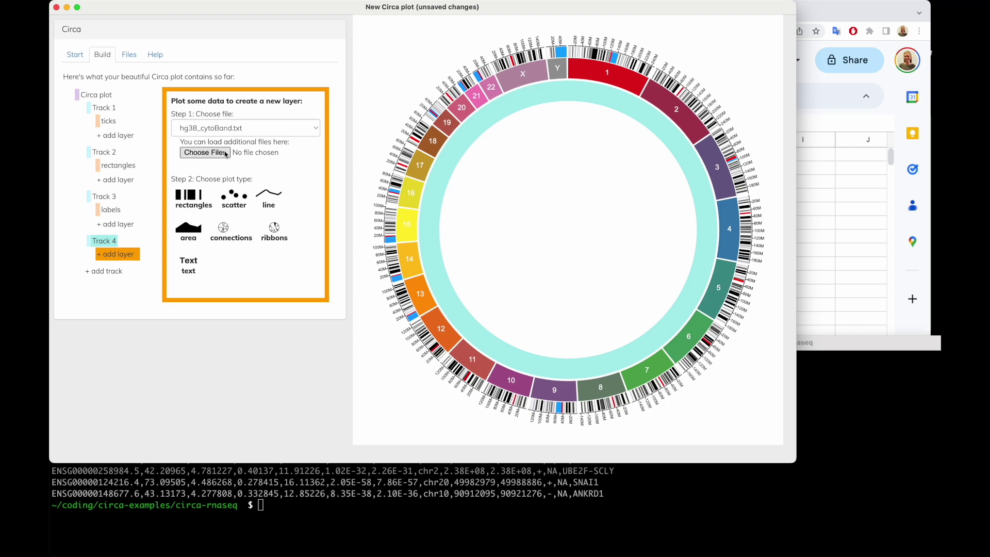
click(205, 153)
drag(409, 213, 346, 174)
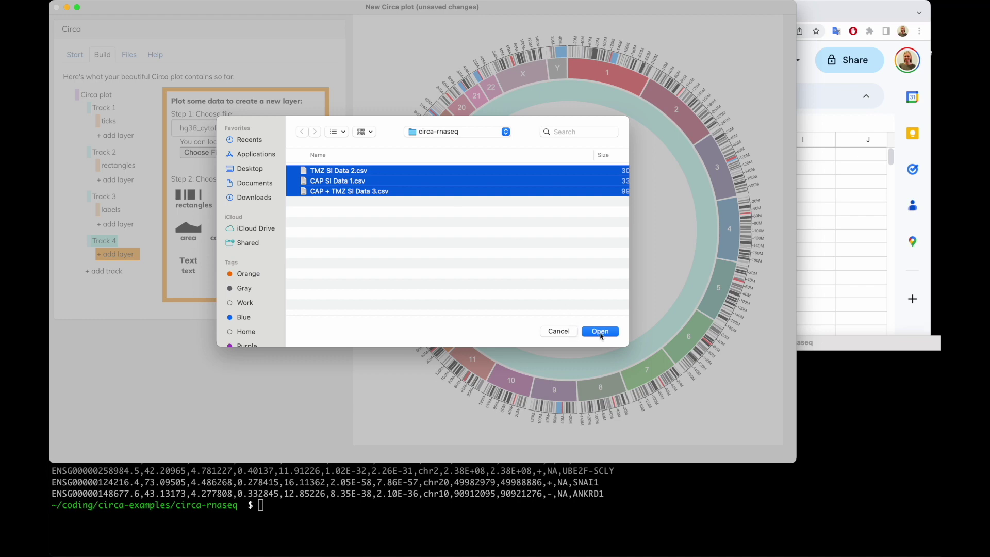
click(600, 332)
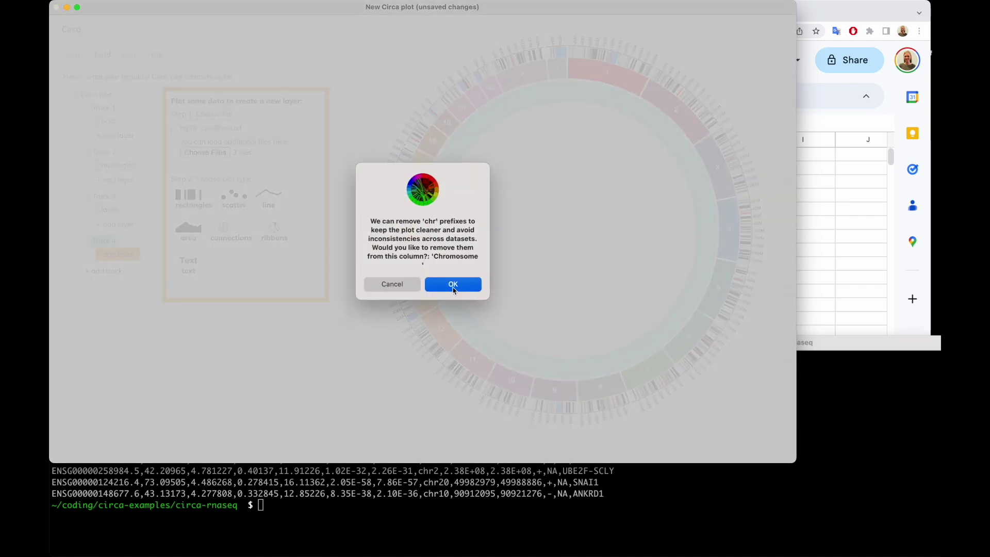
Accept stripping 'chr' prefixes for each file and choose CAP SI Data 1.csv for the new layer
click(450, 288)
click(448, 288)
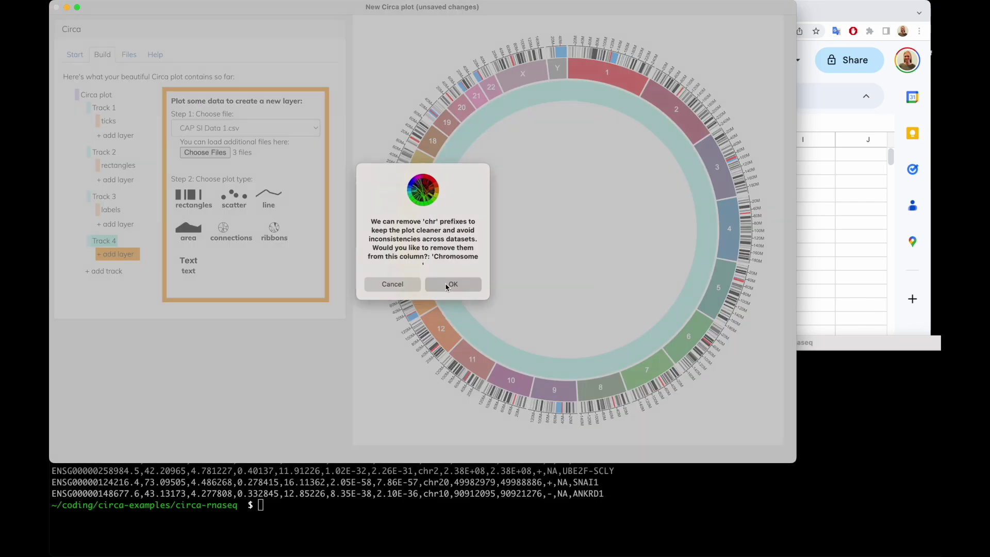
click(448, 285)
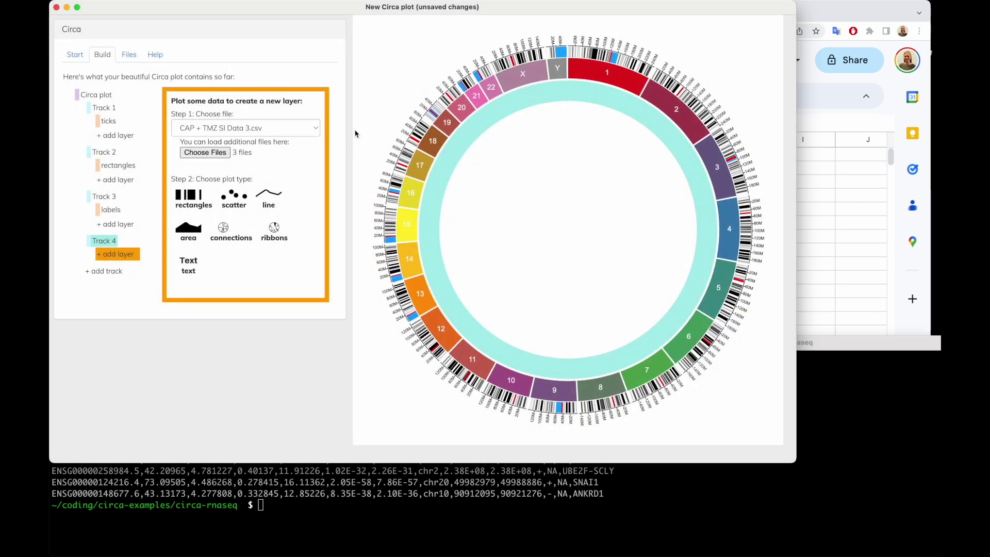
click(276, 133)
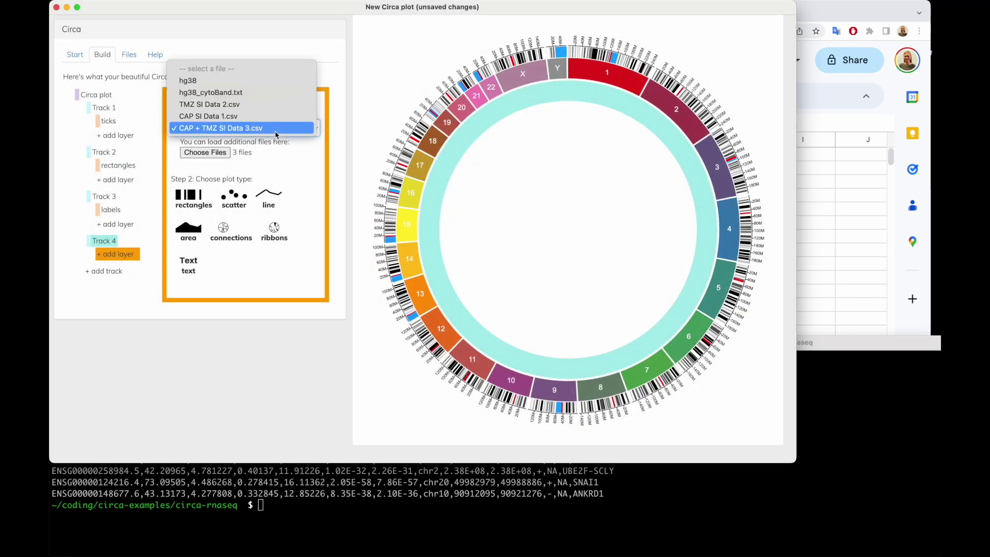
click(218, 117)
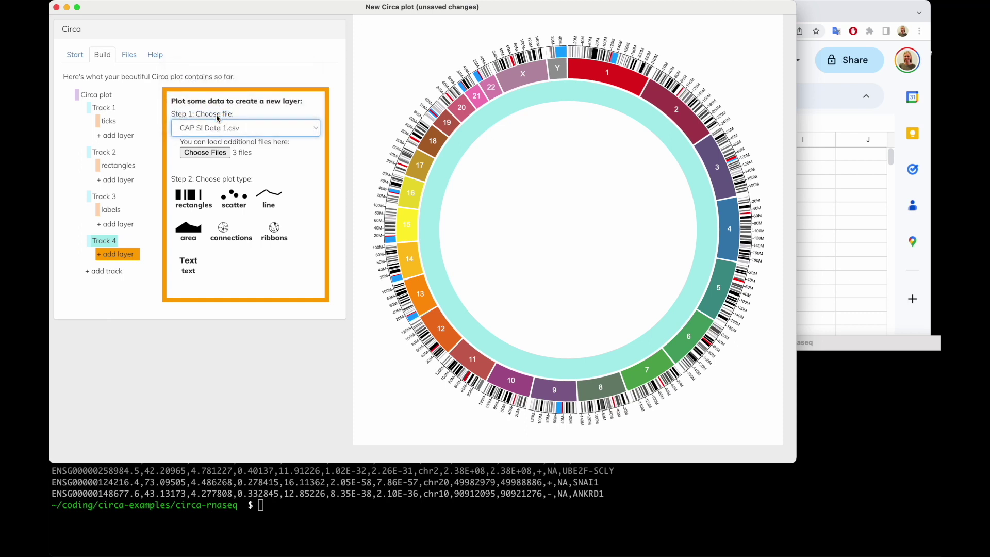
Submit a Track 4 scatter layer with y log2(FC), chromosome Chromosome and position Start
click(238, 198)
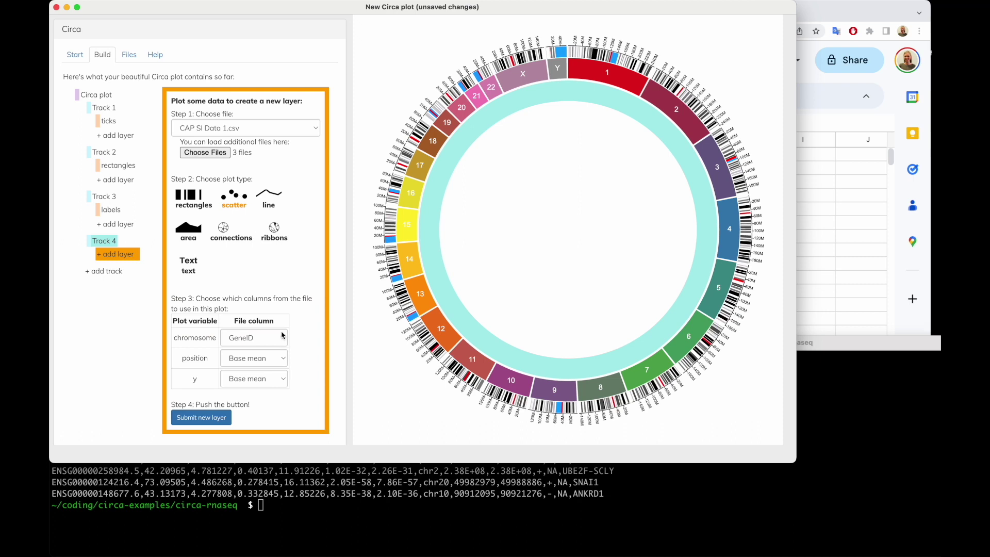
click(267, 379)
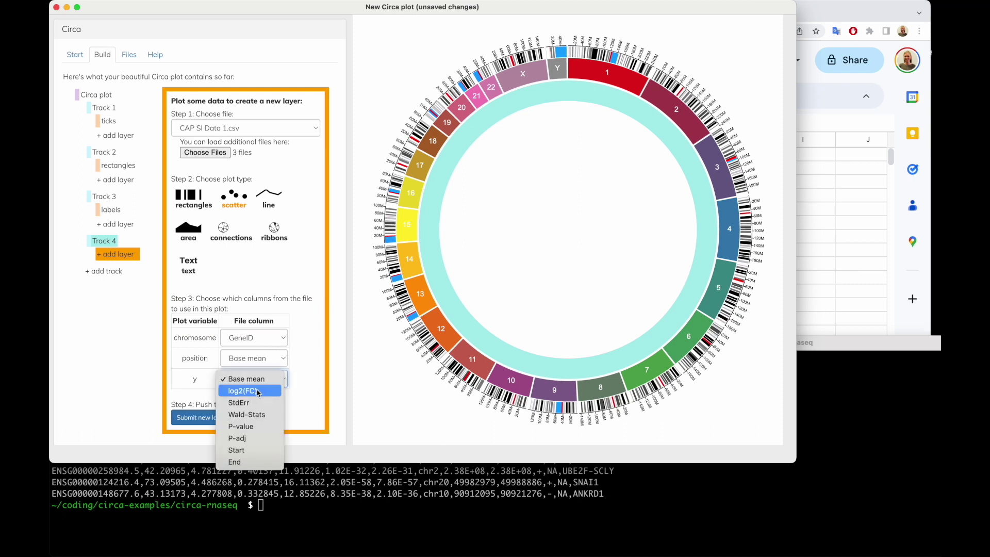
click(250, 395)
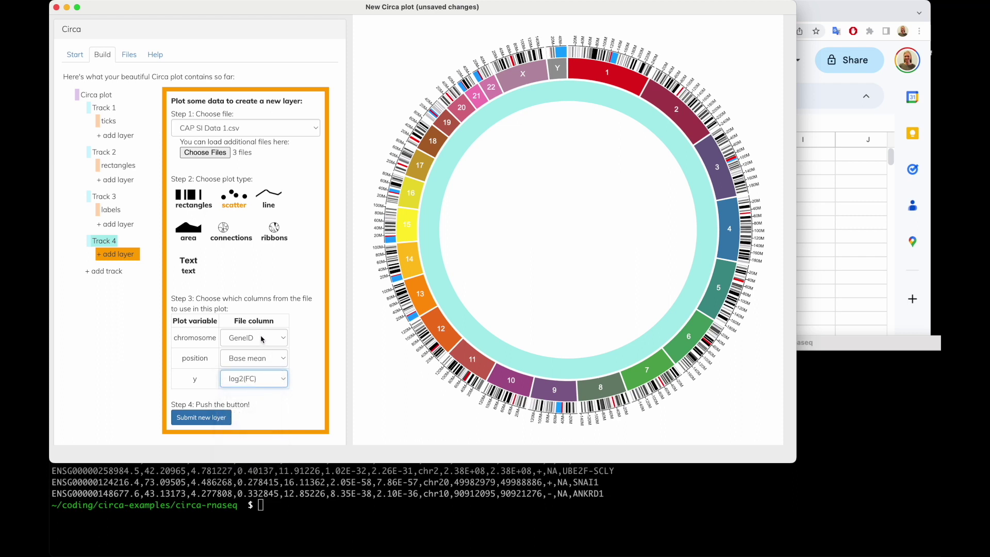
click(253, 338)
click(250, 422)
click(253, 359)
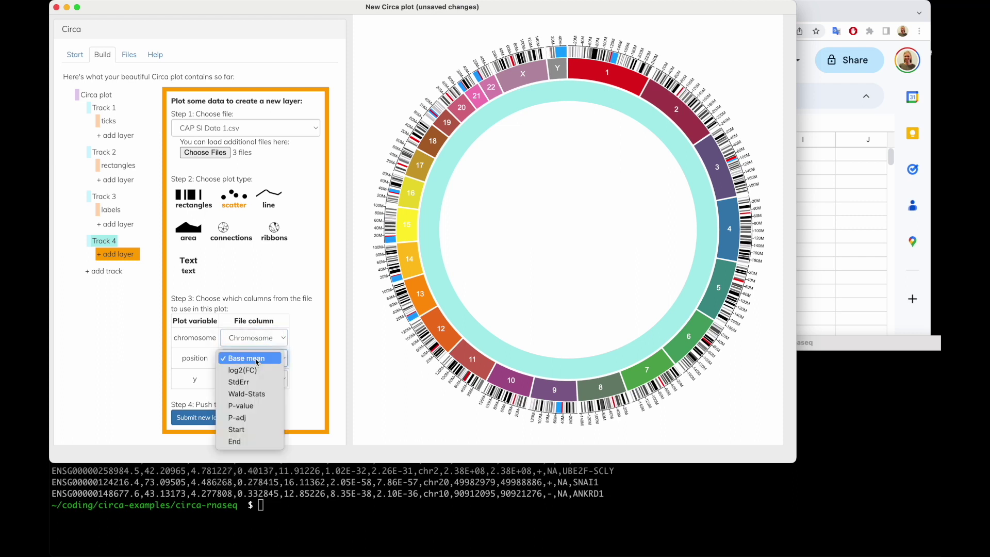
click(240, 432)
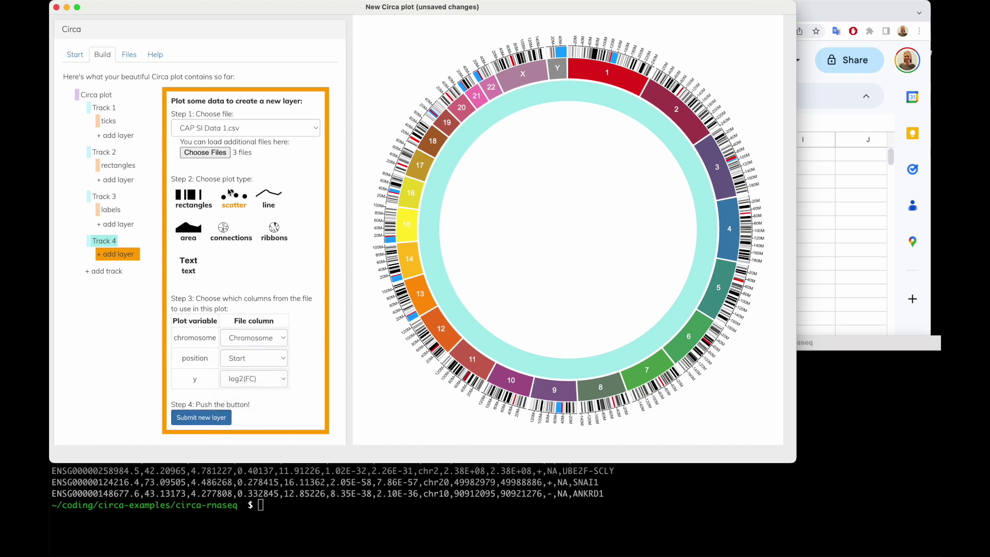
click(206, 422)
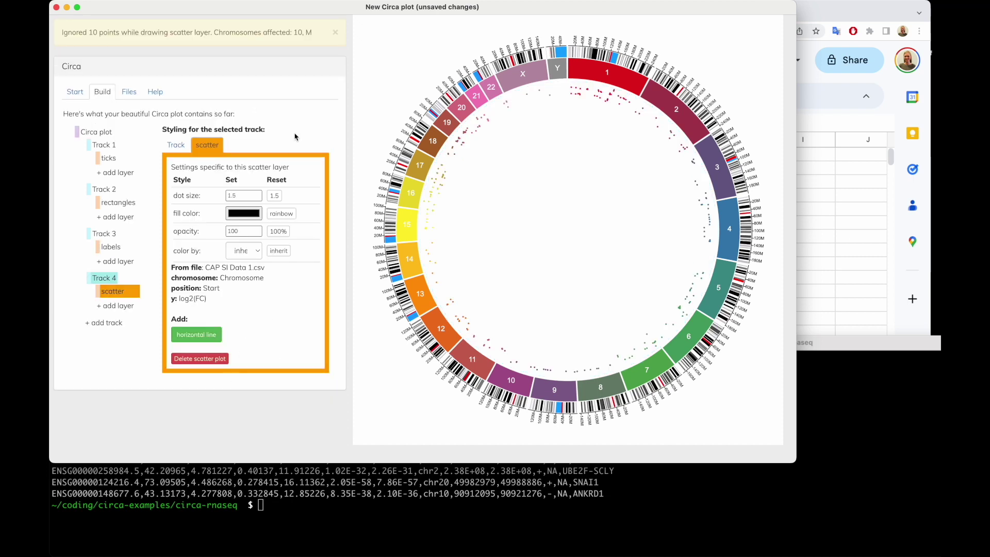
Read the warning about 10 ignored chromosome M points, dismiss it, and select Track 4
drag(305, 33, 293, 32)
click(309, 32)
double_click(308, 32)
double_click(298, 33)
click(324, 81)
double_click(298, 32)
mouse_move(309, 36)
mouse_down()
mouse_move(292, 36)
mouse_move(304, 37)
mouse_up()
click(336, 34)
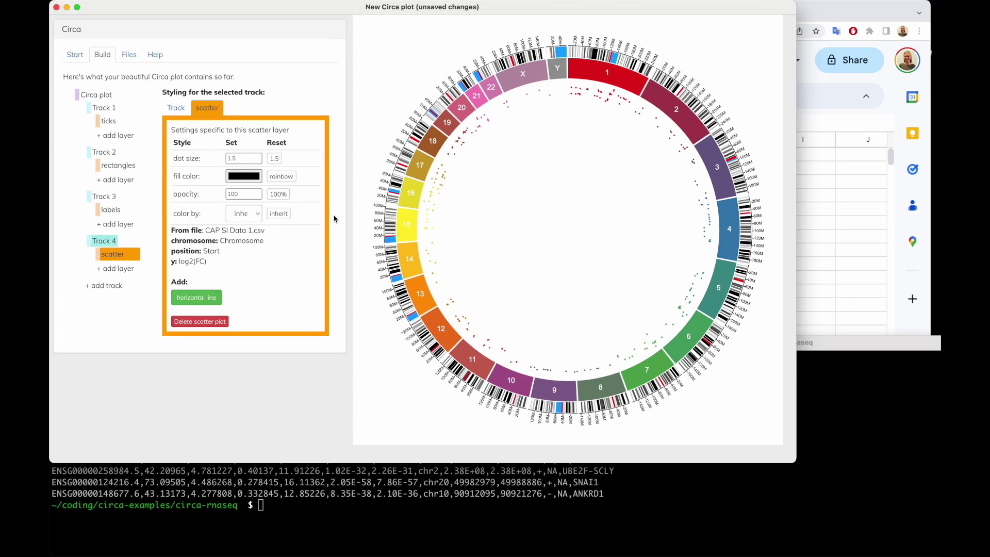
click(449, 162)
click(466, 147)
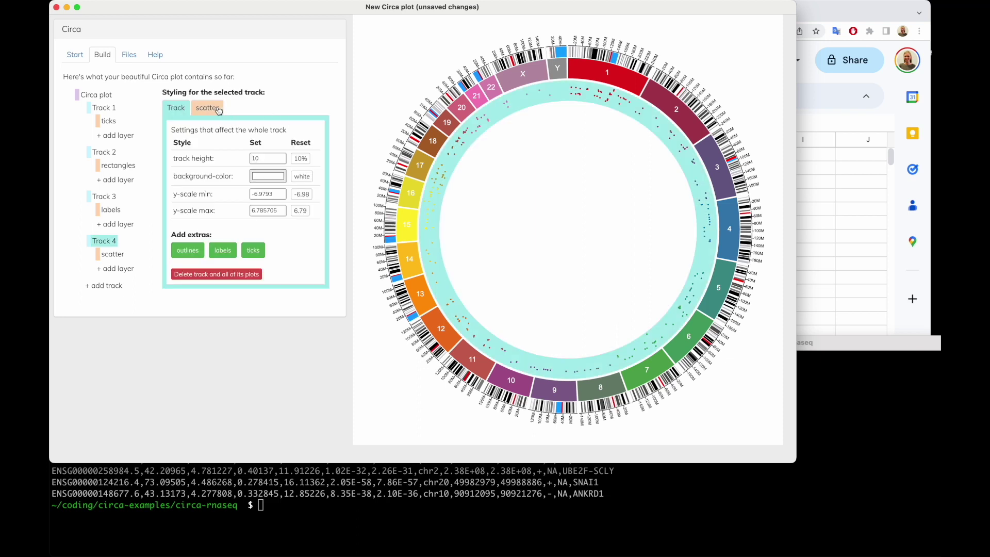
Fill the Track 4 scatter dots with blue-violet (RGB 55, 0, 255)
click(208, 107)
click(243, 176)
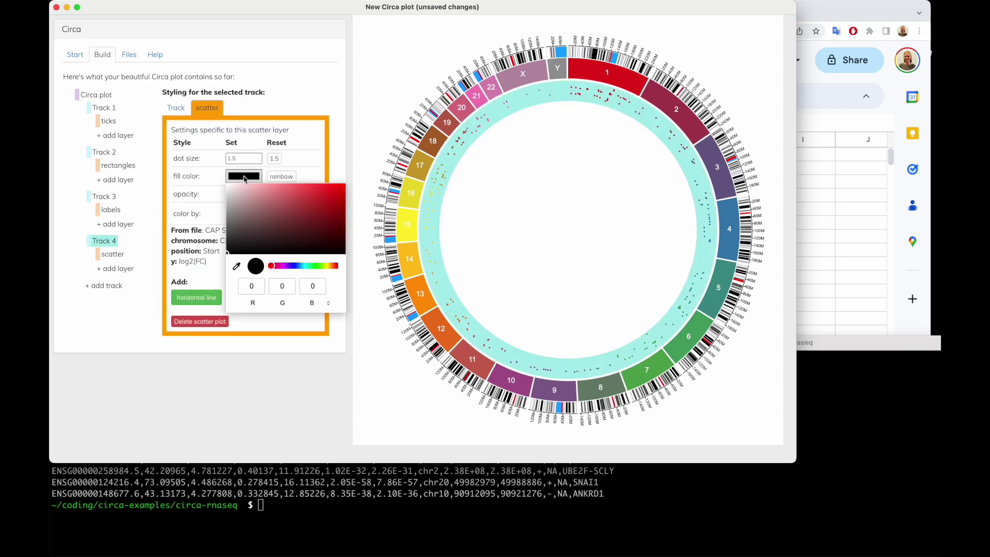
click(291, 266)
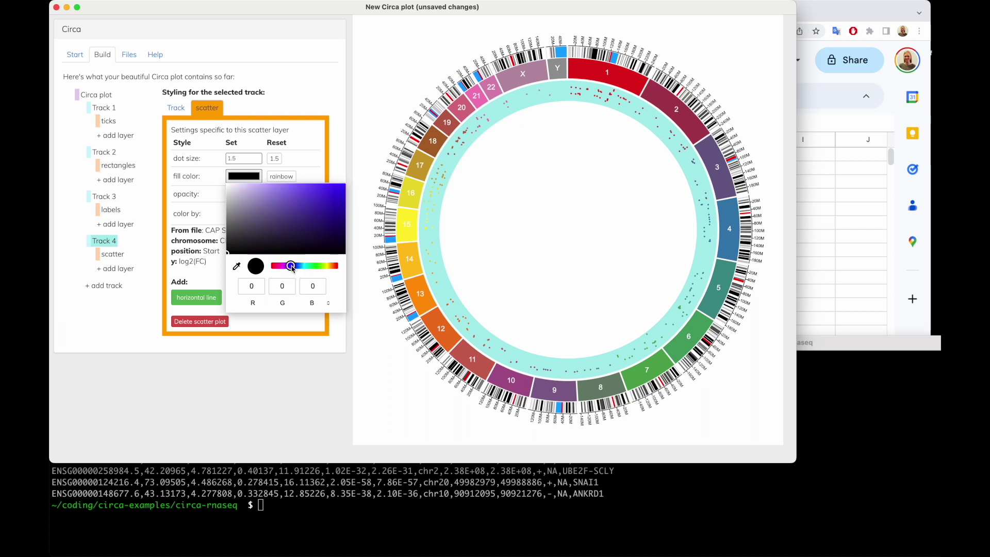
drag(311, 227, 345, 185)
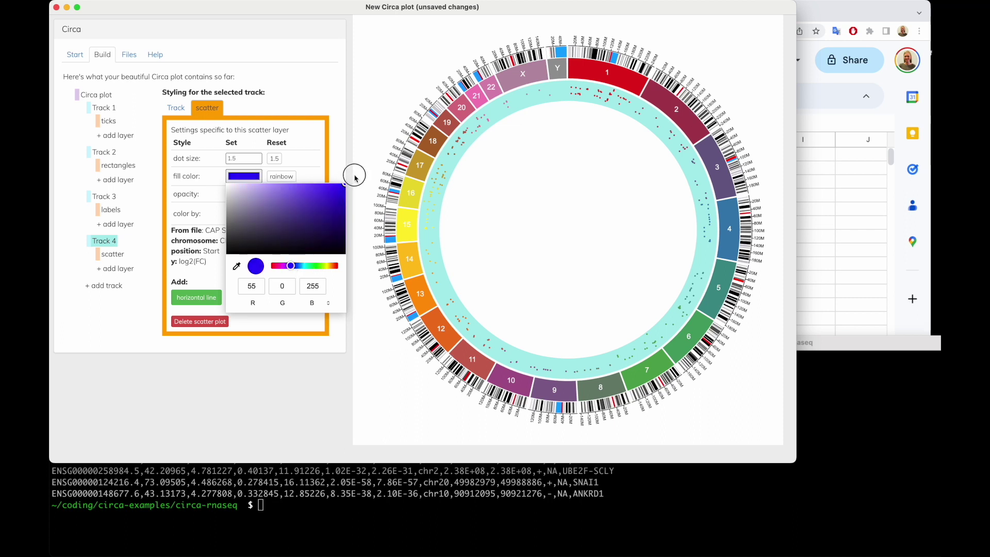
click(251, 287)
click(331, 307)
click(481, 130)
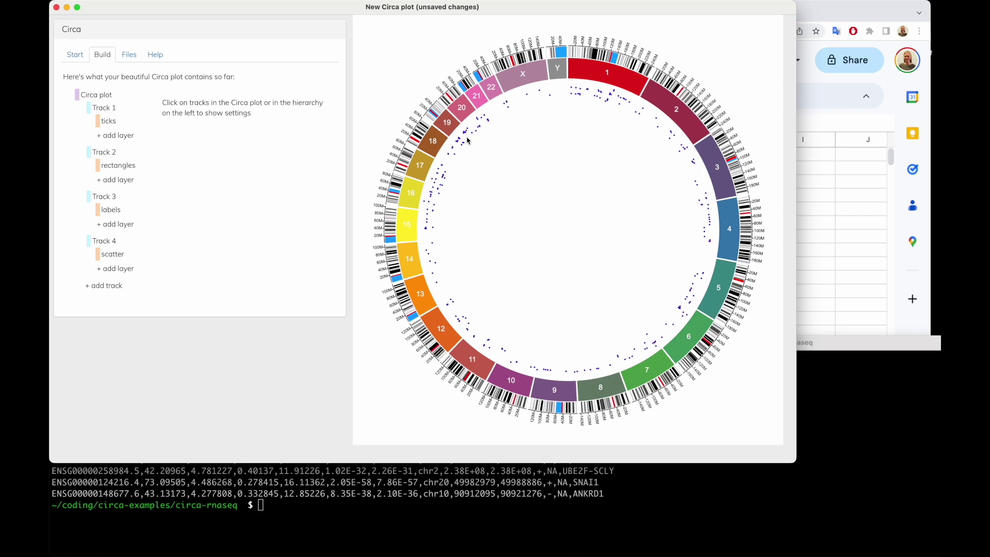
Add Track 5 mapping y to P-value, chromosome to Chromosome and position to Start
click(114, 286)
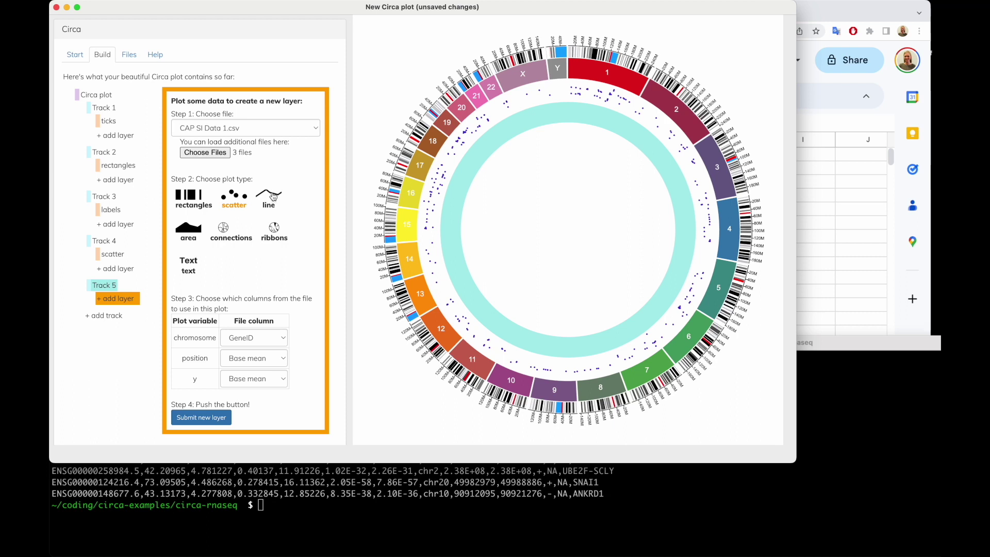
click(263, 337)
click(316, 355)
click(258, 379)
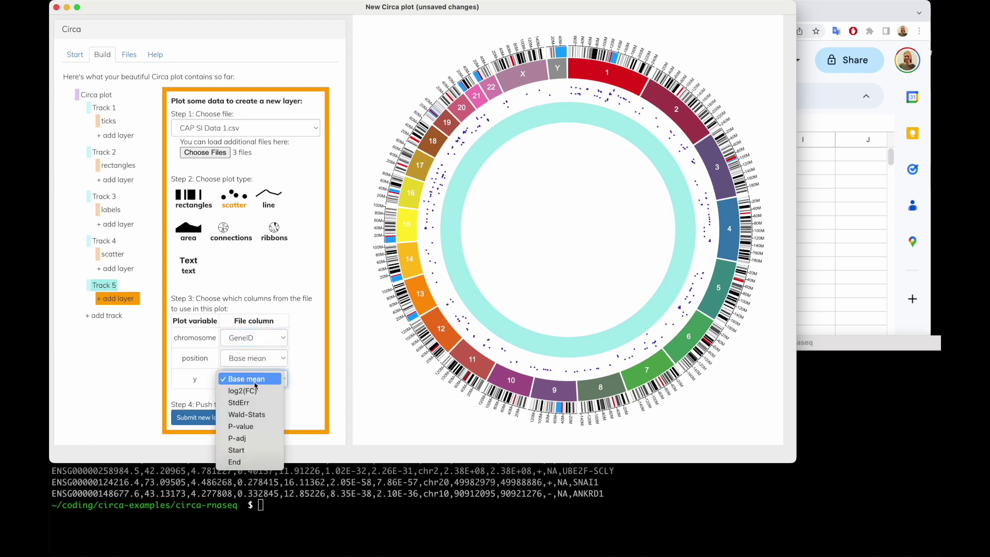
click(243, 430)
click(253, 338)
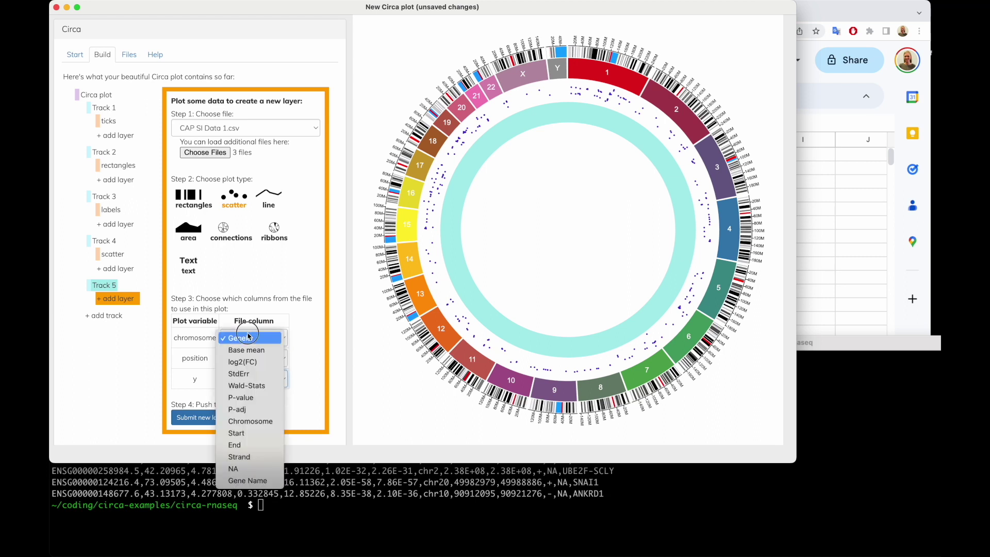
click(251, 421)
click(252, 358)
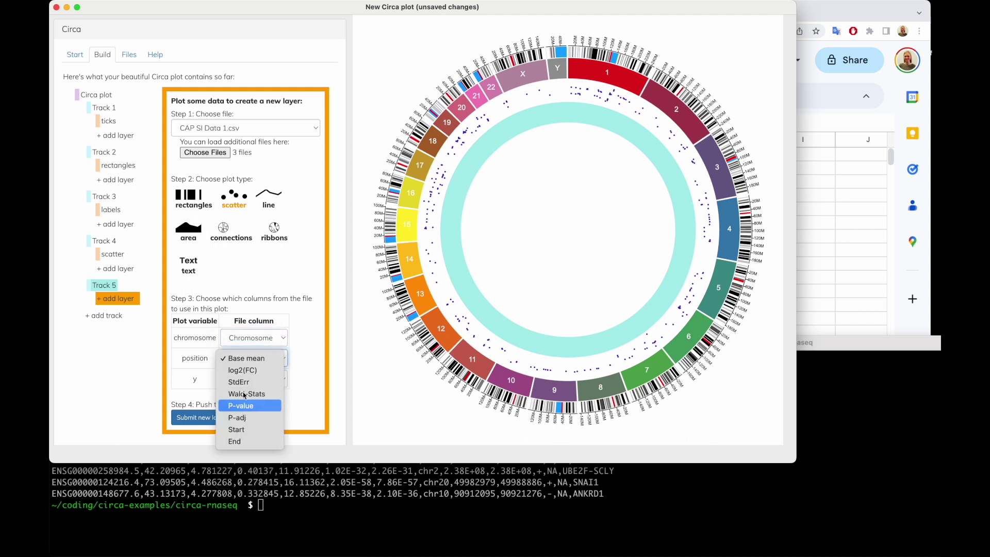
click(237, 430)
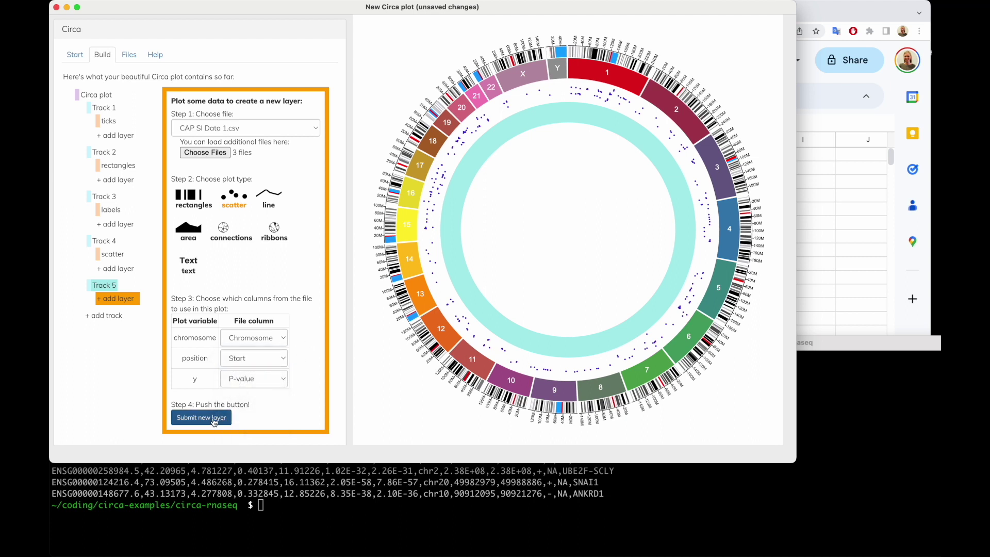
Switch the layer to an area plot, re-map Chromosome, Start and P-value, and submit it
click(194, 234)
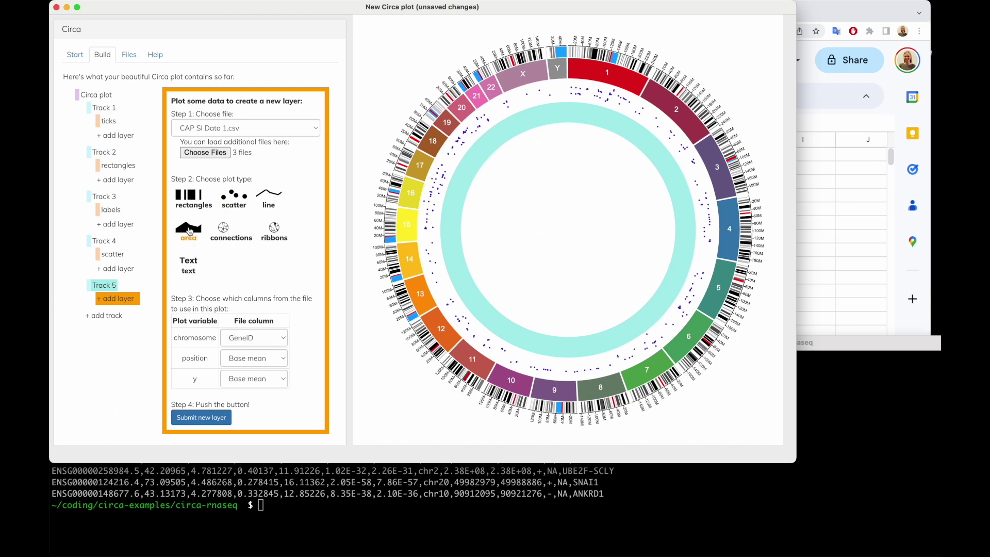
click(255, 338)
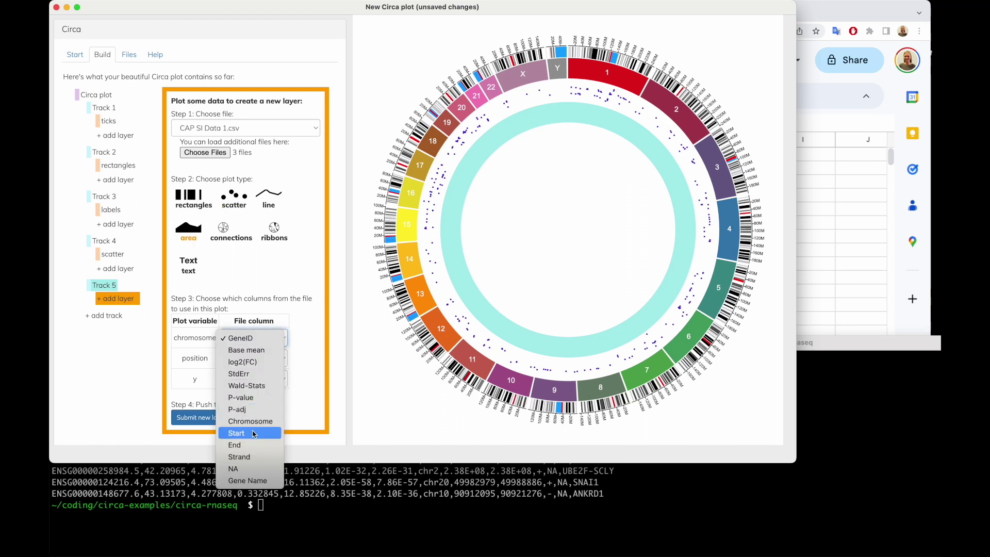
click(250, 422)
click(253, 359)
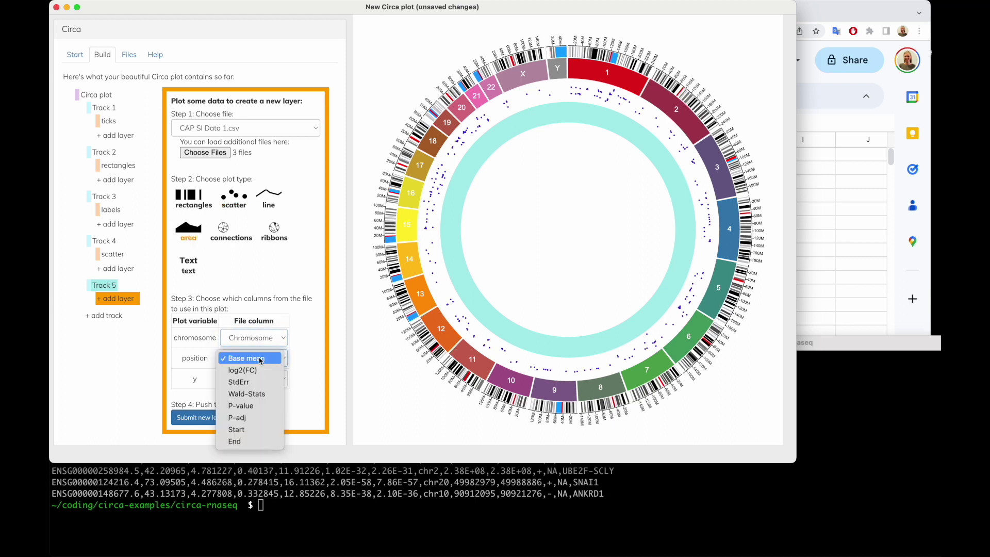
click(243, 432)
click(253, 379)
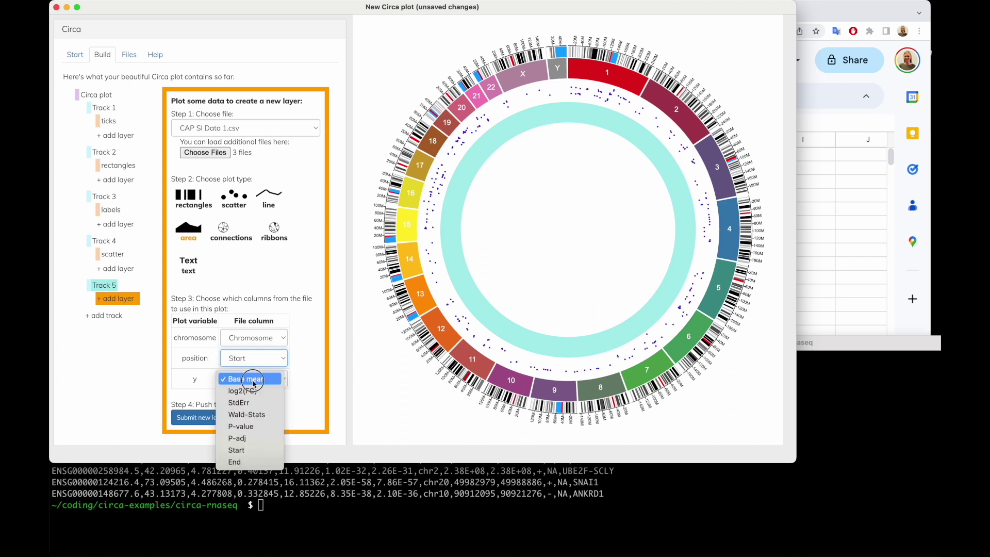
click(244, 427)
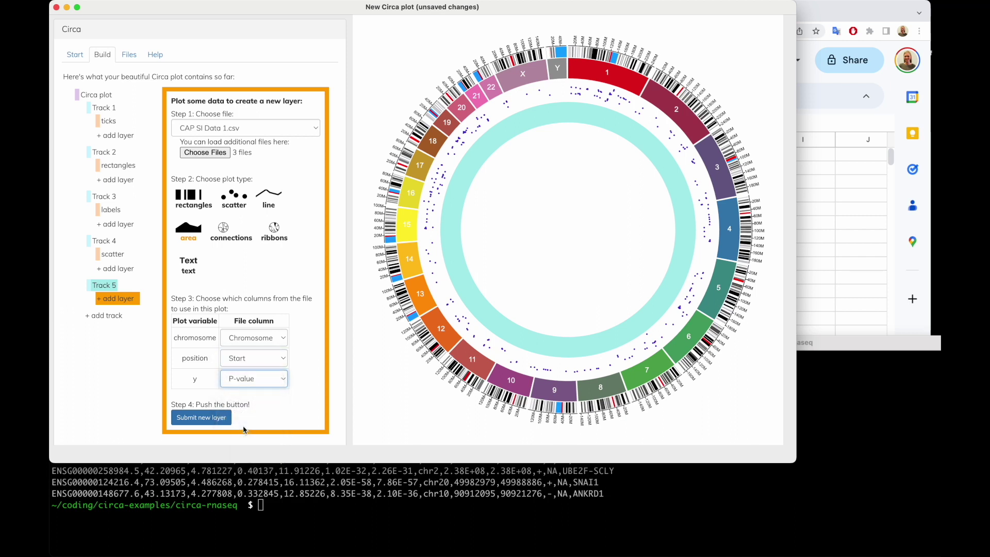
click(209, 421)
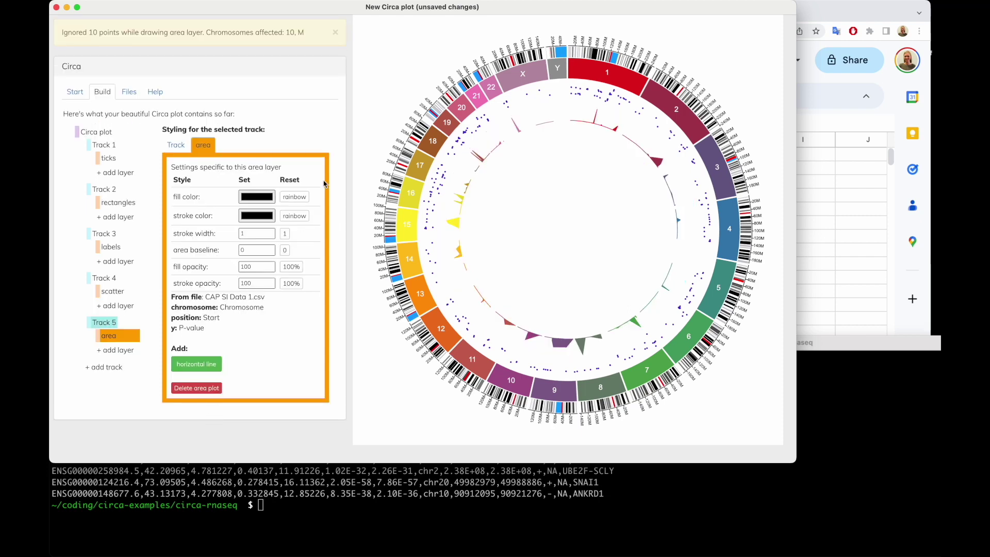
Dismiss the ignored-points warning and open the Track 5 area layer's style settings
click(335, 32)
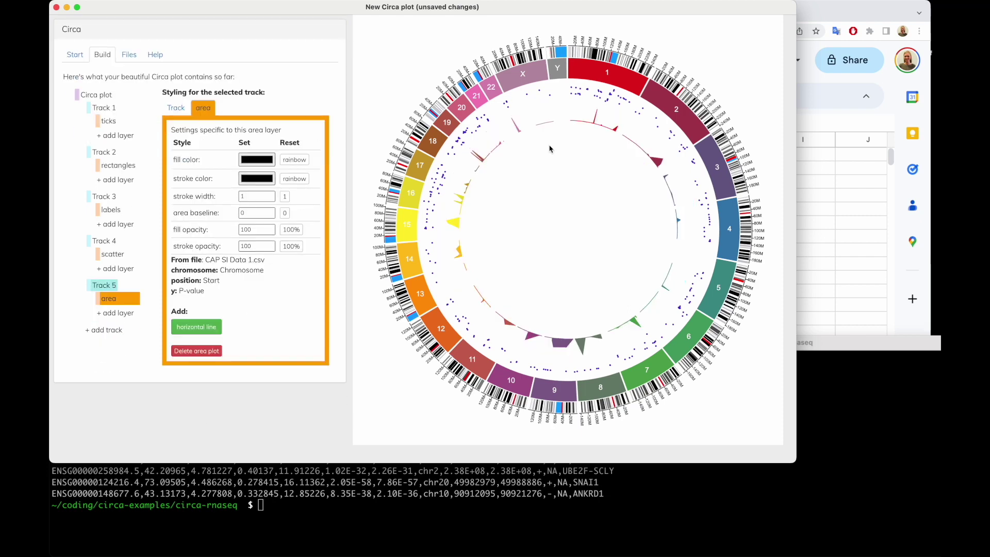
click(510, 142)
click(485, 150)
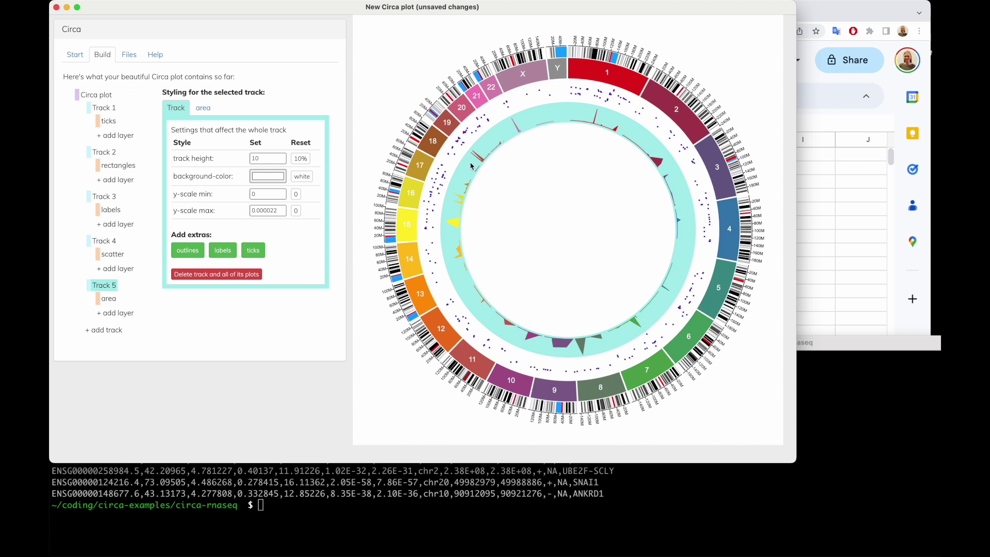
click(213, 110)
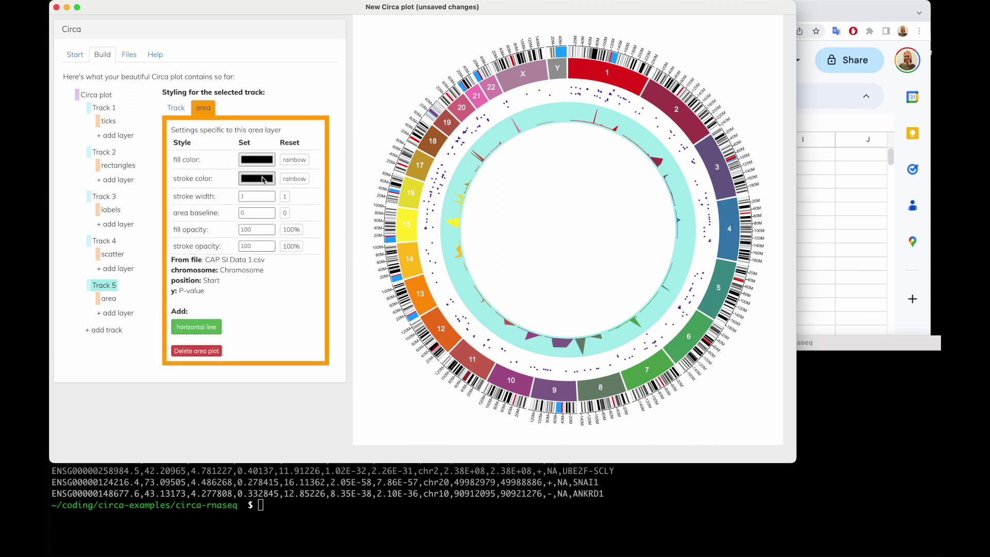
Set the area fill colour to bright green
click(257, 159)
click(327, 249)
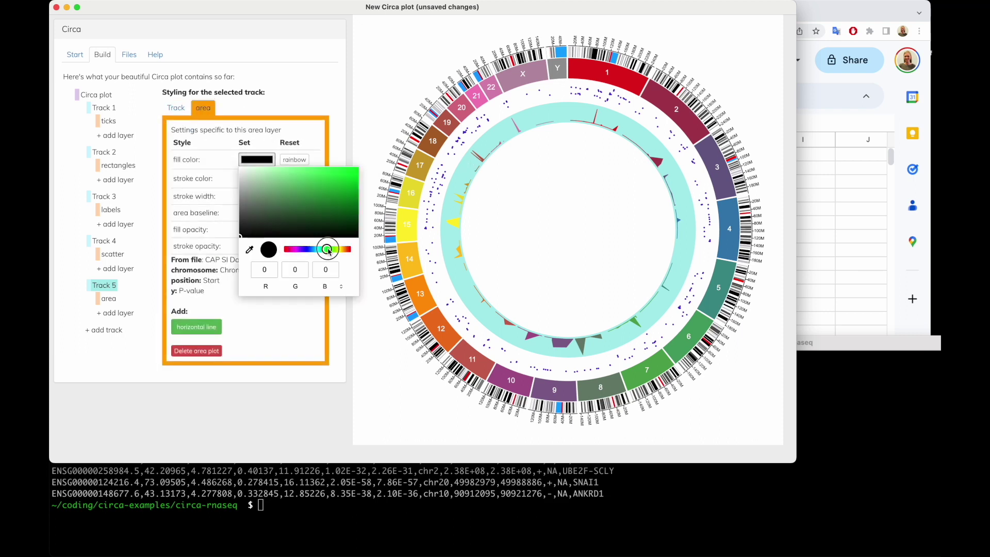
click(324, 140)
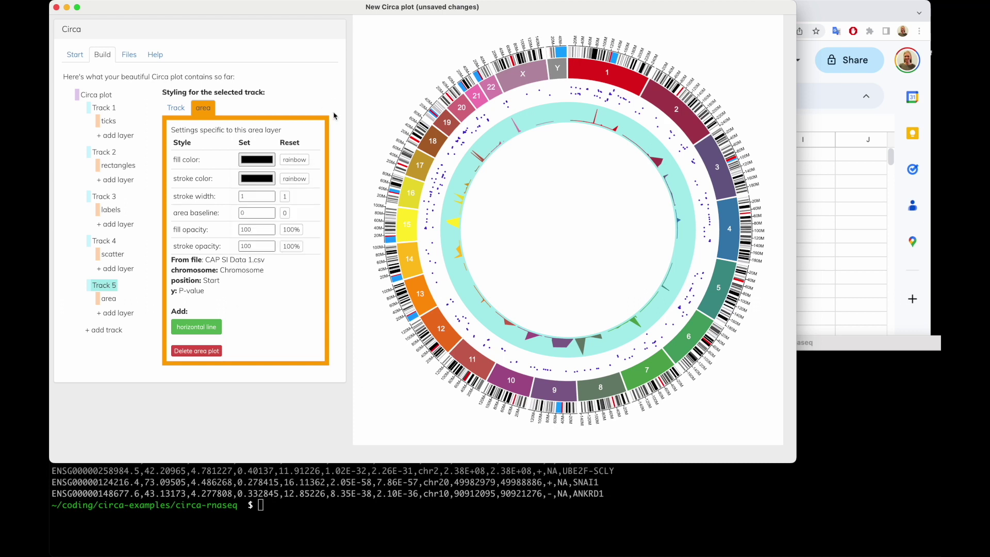
click(256, 160)
click(327, 249)
drag(333, 183, 365, 170)
click(310, 116)
Set the area outline colour to dark green (RGB 0, 77, 5)
click(256, 179)
drag(330, 238, 358, 234)
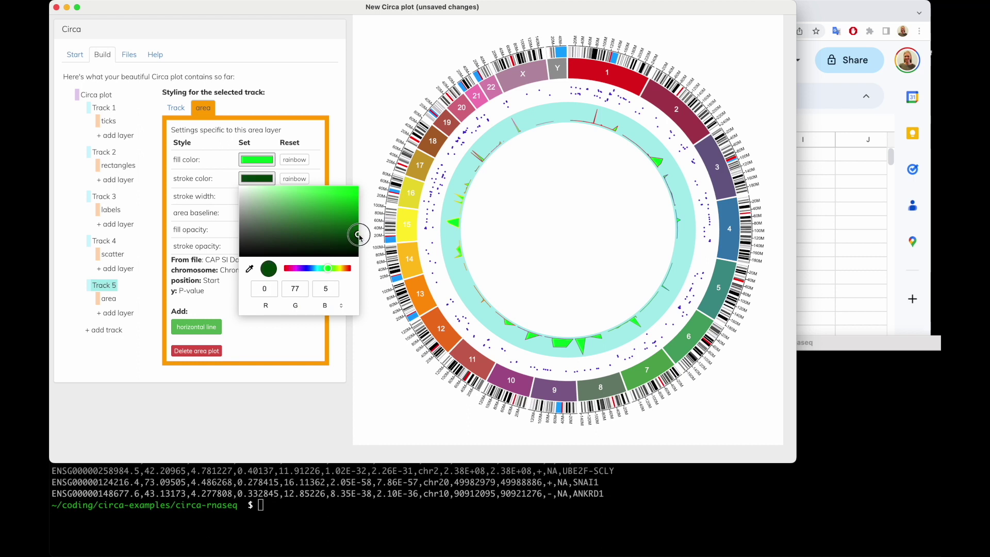
click(336, 126)
click(455, 162)
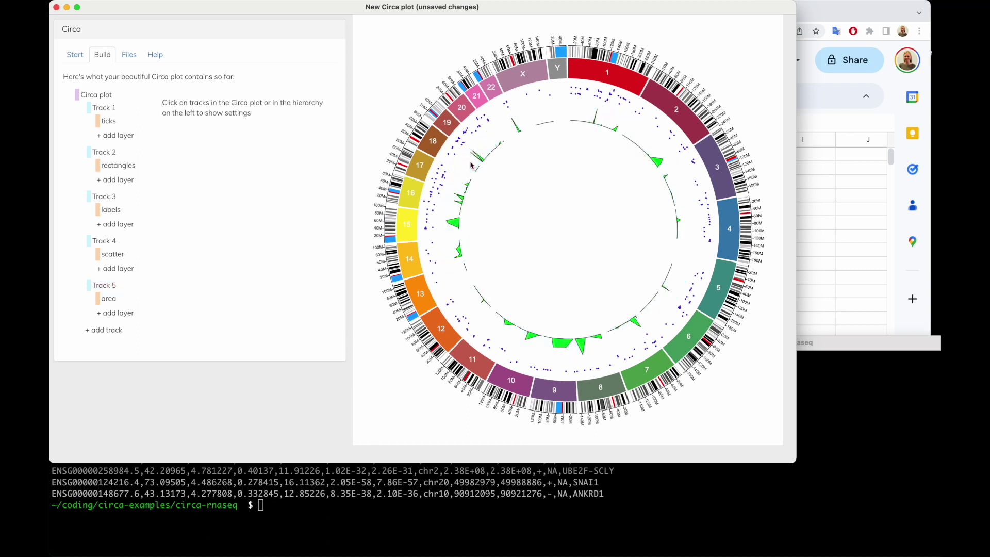
Add Track 6 as a scatter from TMZ SI Data 2.csv with Chromosome as chromosome column
click(104, 330)
click(238, 127)
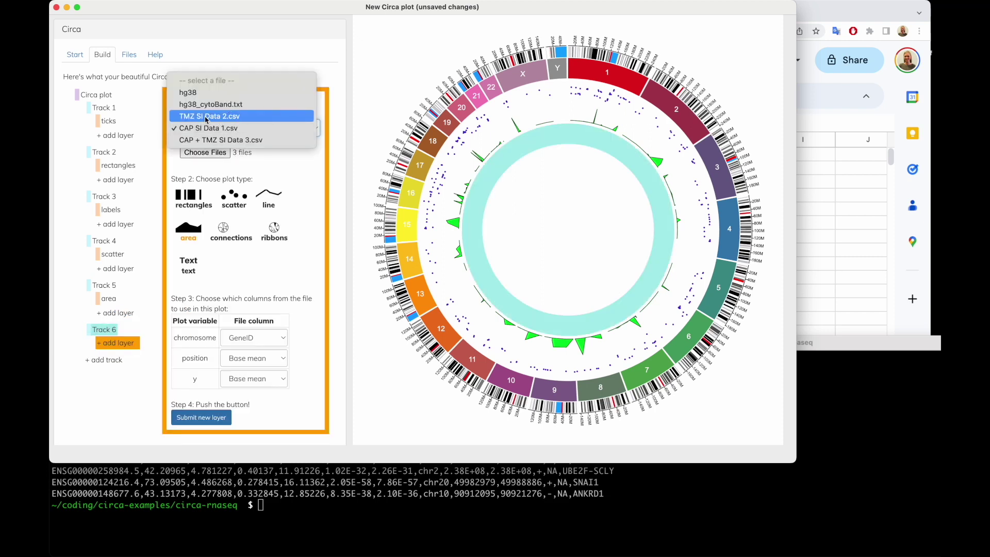
click(195, 118)
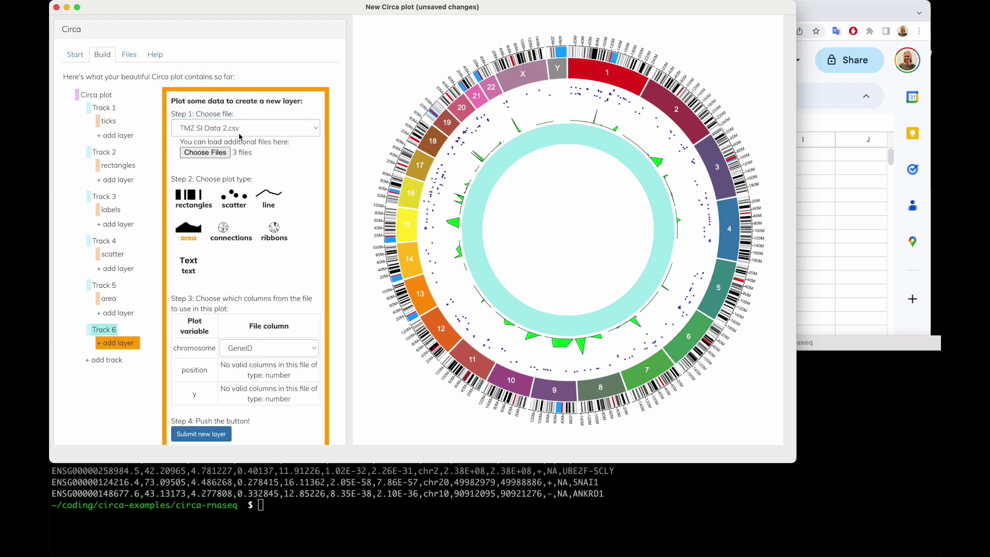
scroll(333, 206, down, 1)
click(232, 187)
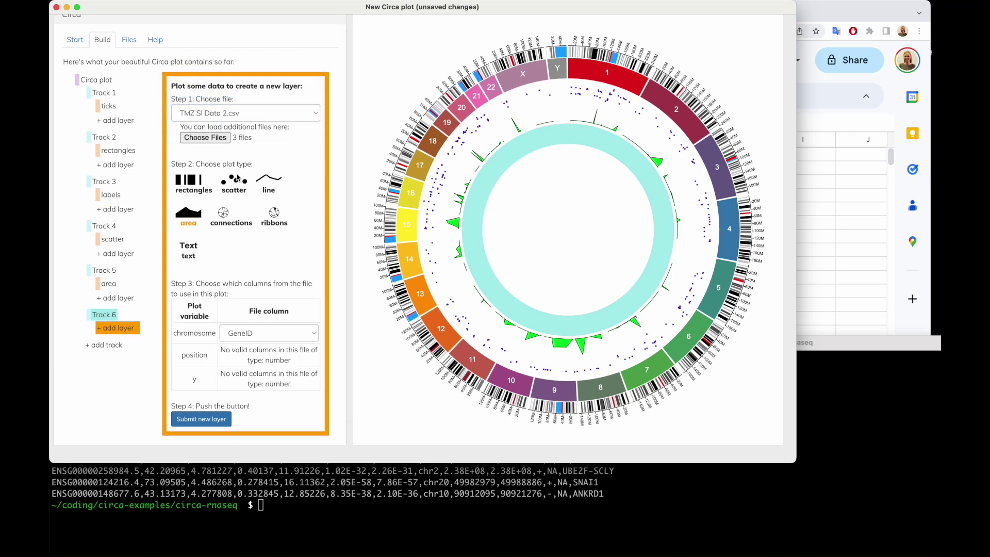
click(267, 335)
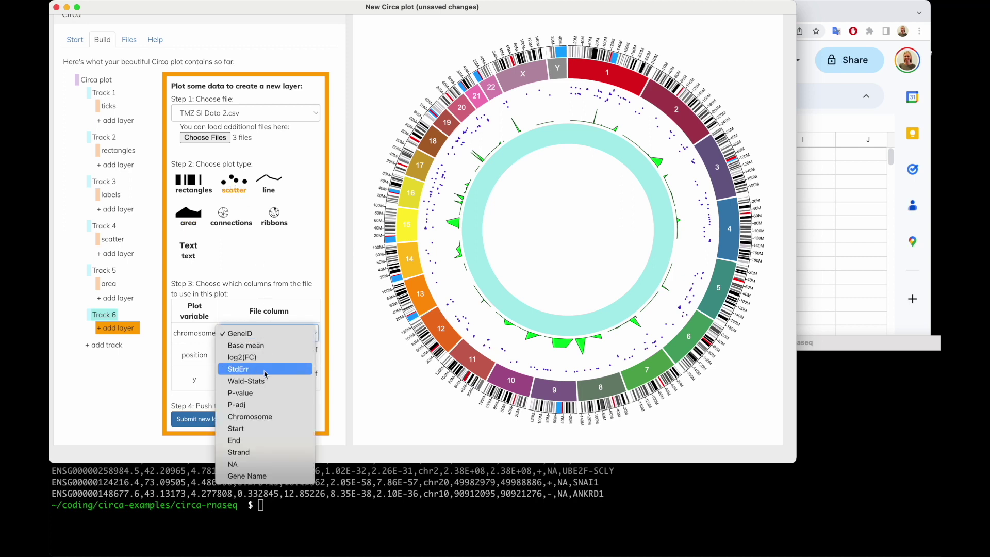
click(257, 418)
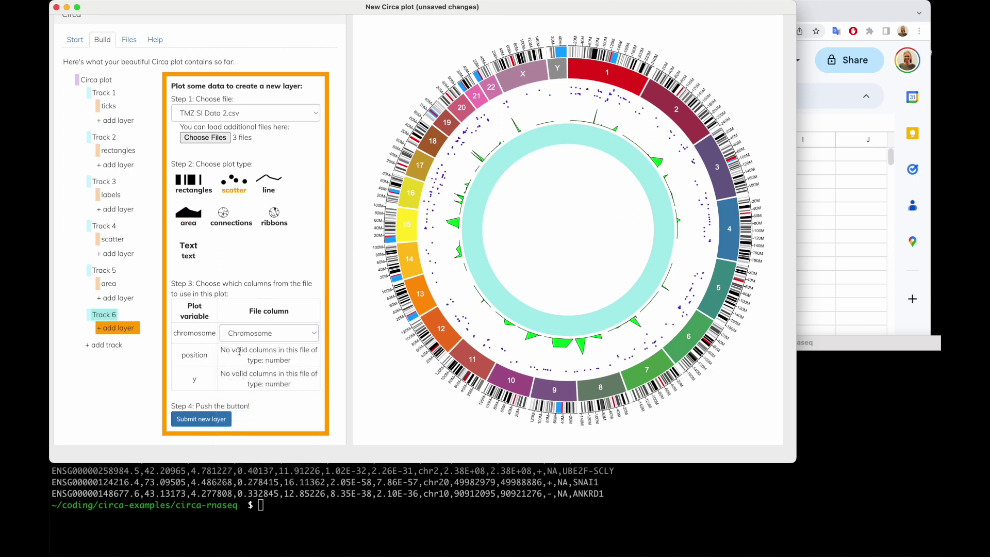
Inspect the 'no valid numeric columns' message and the file's available columns
drag(223, 350, 303, 355)
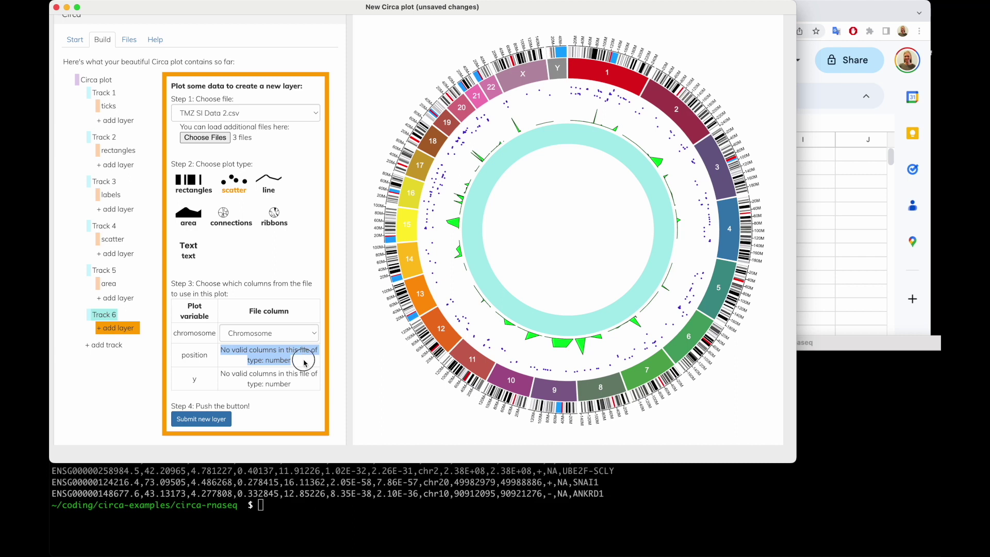
click(305, 364)
drag(301, 363, 222, 351)
click(274, 338)
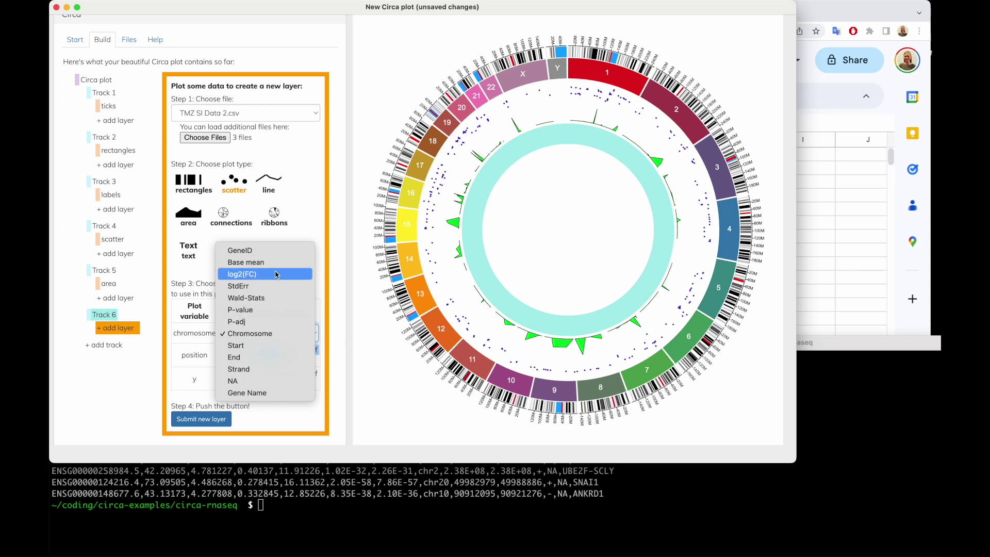
click(338, 347)
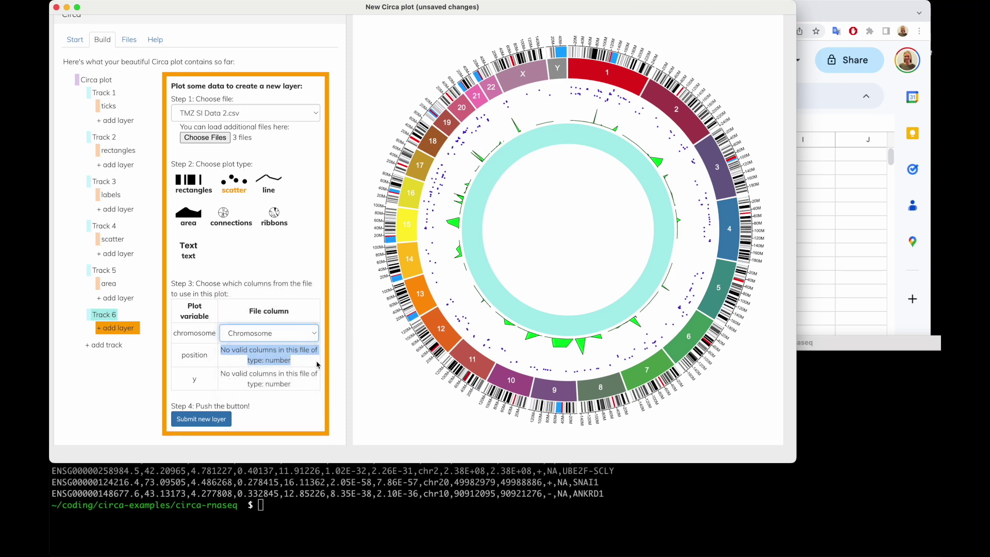
click(282, 356)
double_click(199, 356)
click(195, 377)
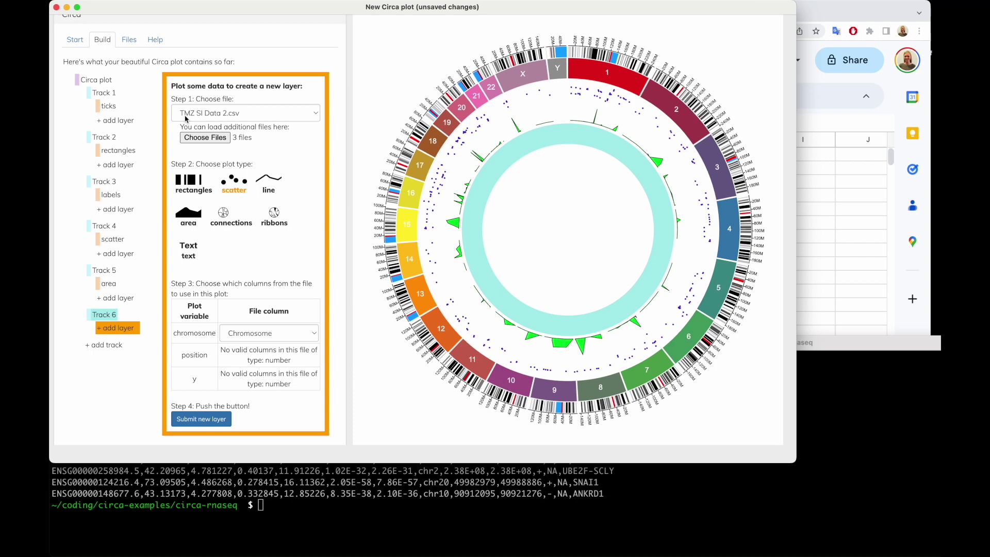
Open the project folder in Finder with 'open ./' and bring up the blank Google spreadsheet
click(253, 536)
text(open ./)
key(Return)
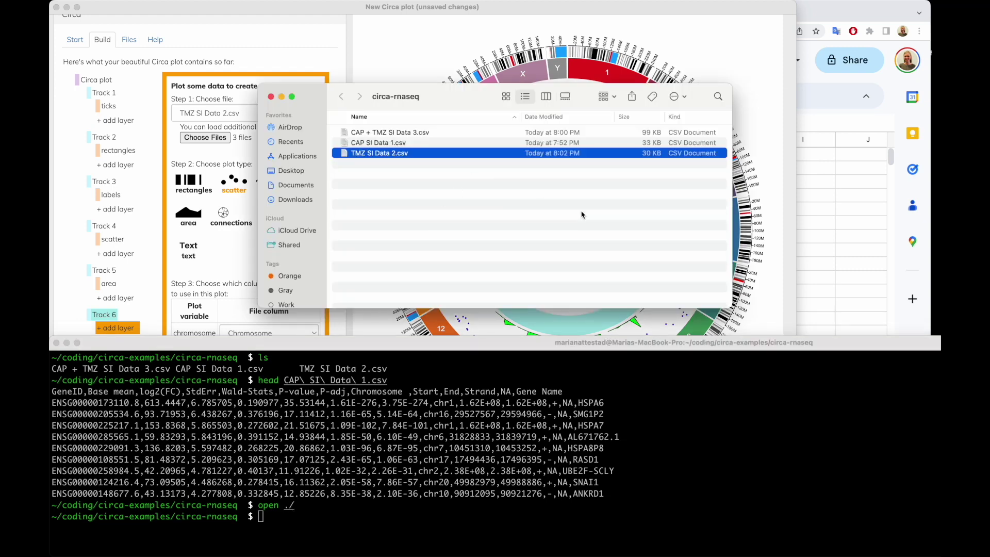
click(868, 167)
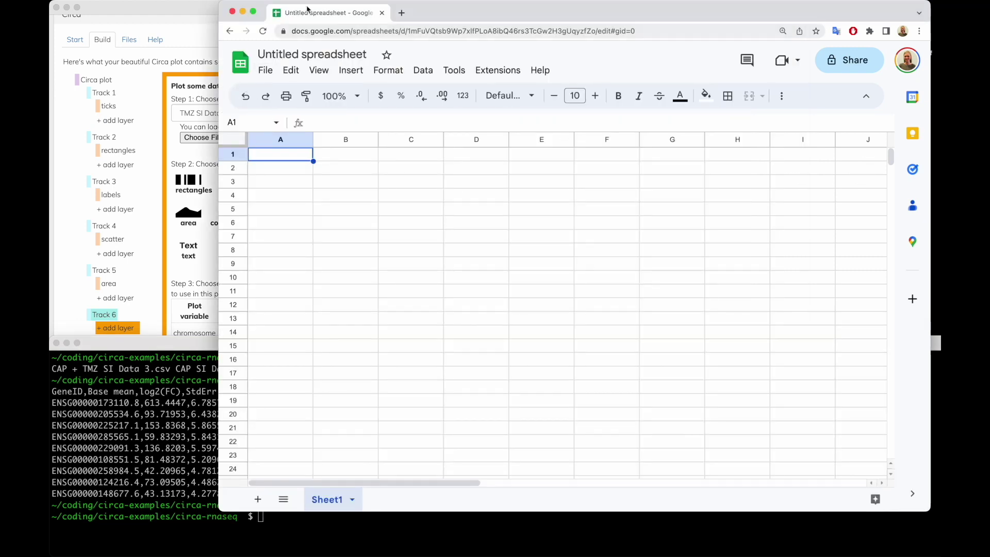
Import TMZ SI Data 2.csv into the blank spreadsheet by dropping it from Finder
click(265, 70)
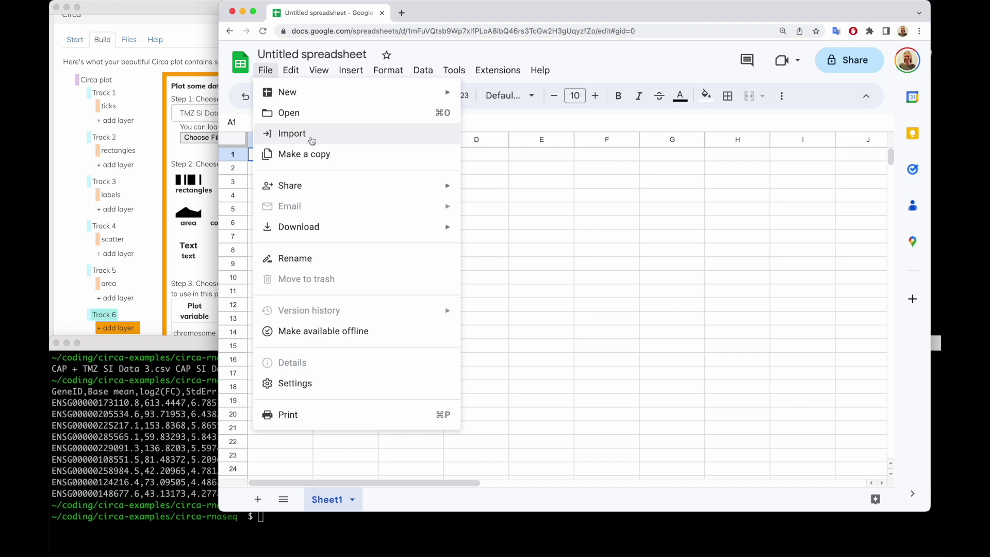
click(301, 137)
key(super+Tab)
drag(366, 154, 572, 371)
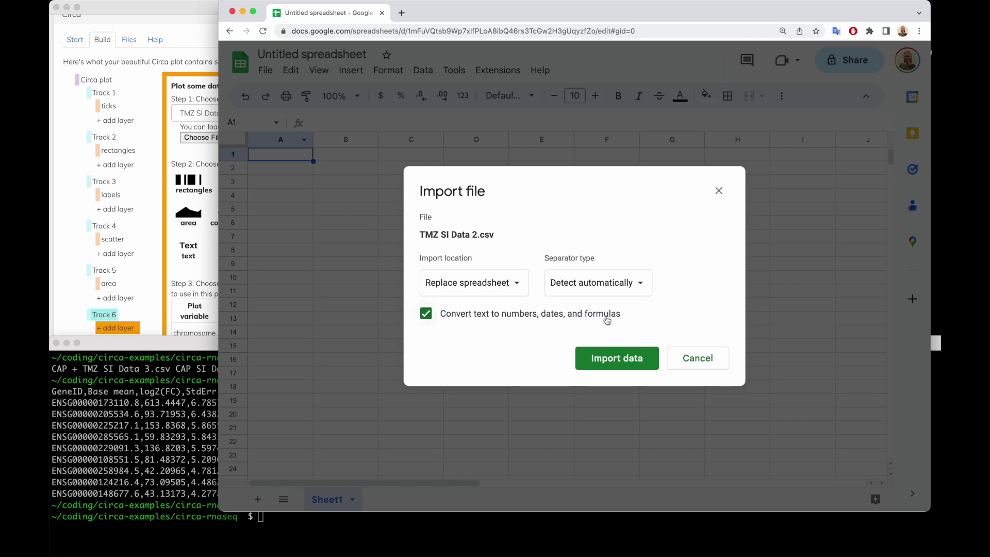
click(624, 361)
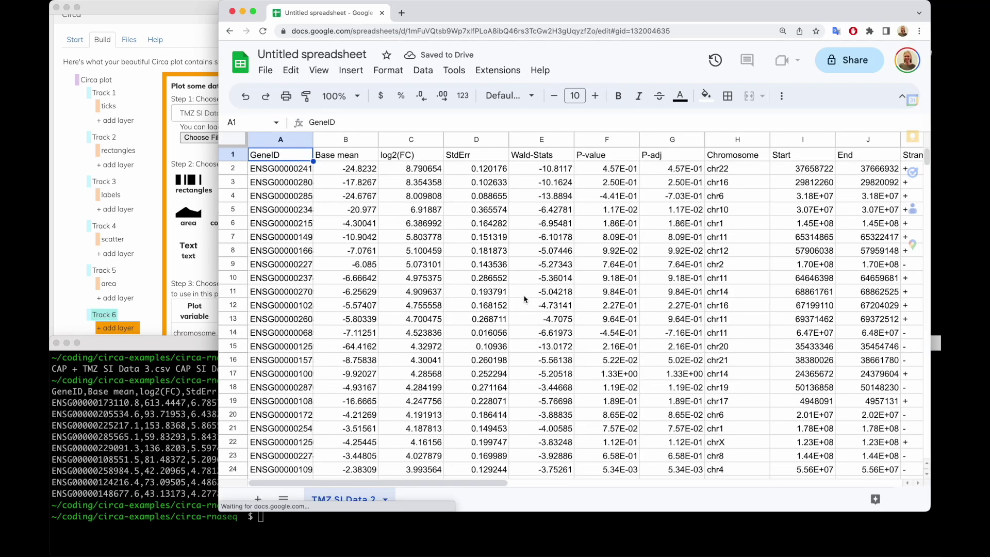
scroll(571, 329, down, 5)
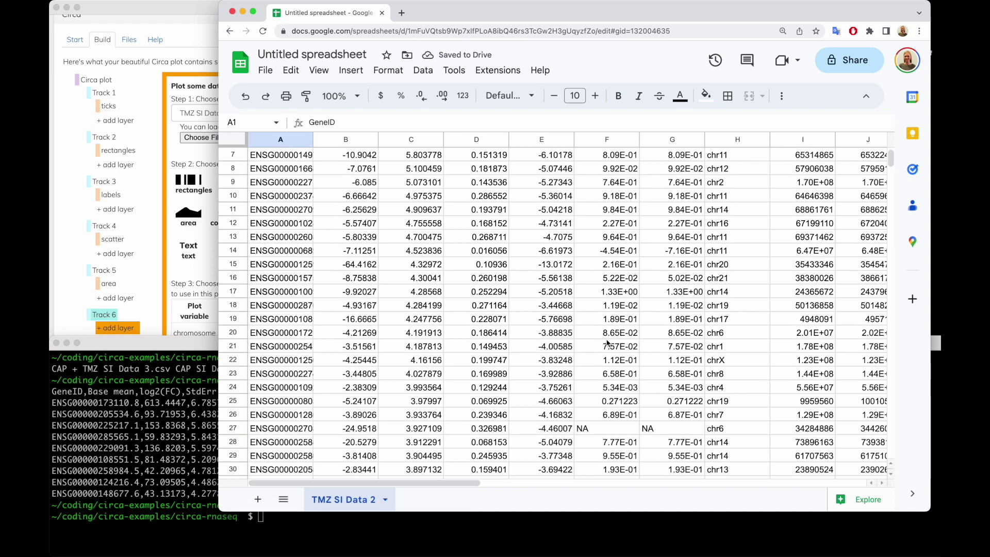
scroll(592, 319, up, 5)
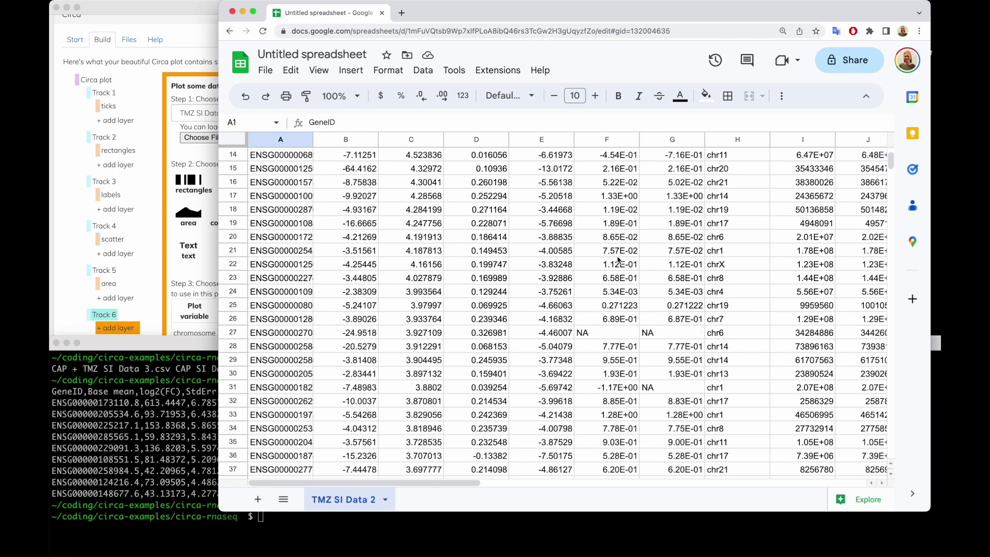
click(608, 139)
scroll(616, 374, down, 1)
scroll(615, 374, down, 6)
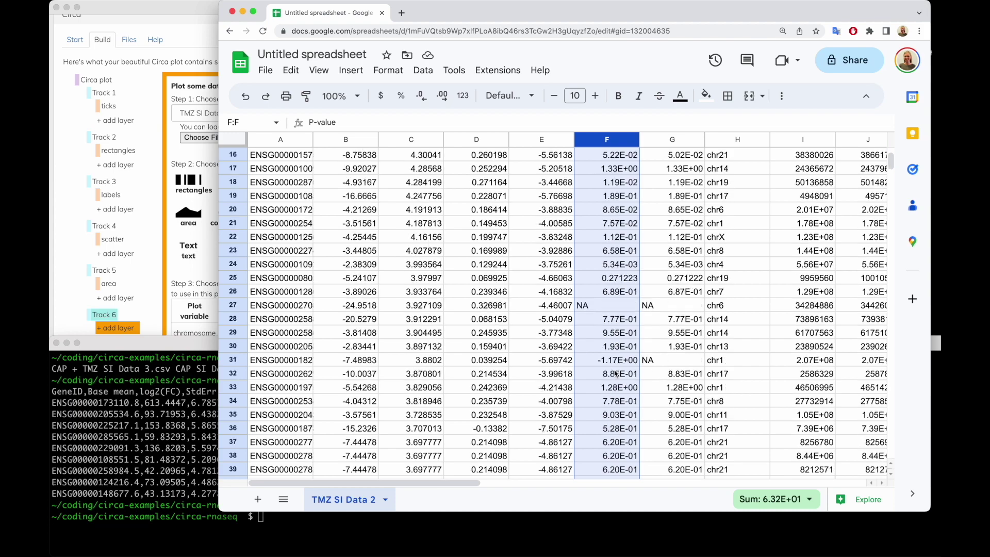
click(612, 224)
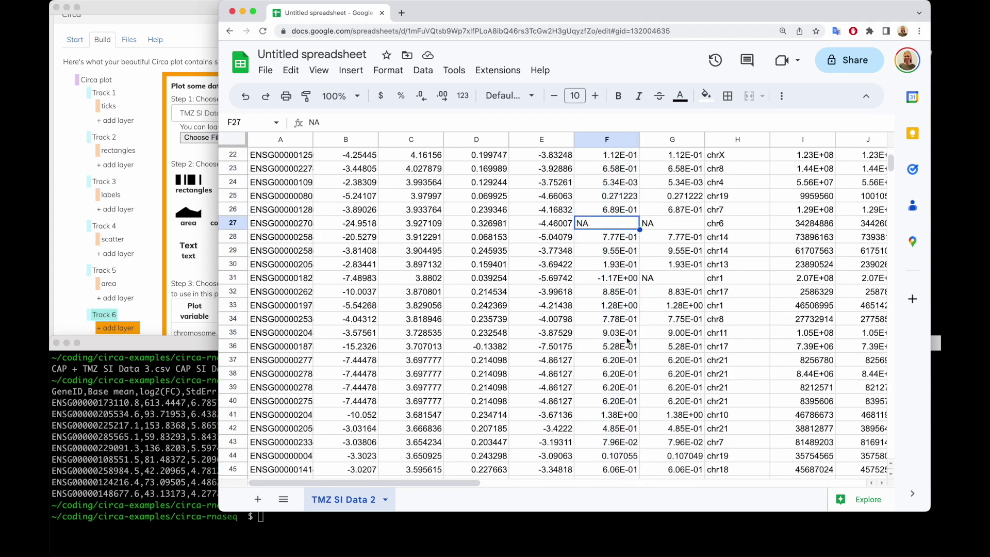
scroll(628, 341, down, 7)
scroll(628, 341, up, 15)
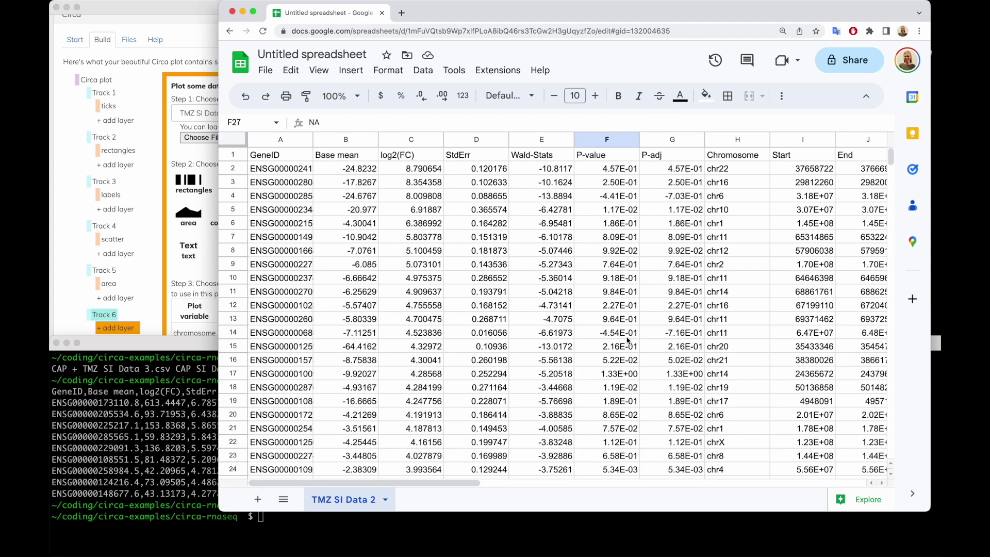
scroll(435, 290, down, 18)
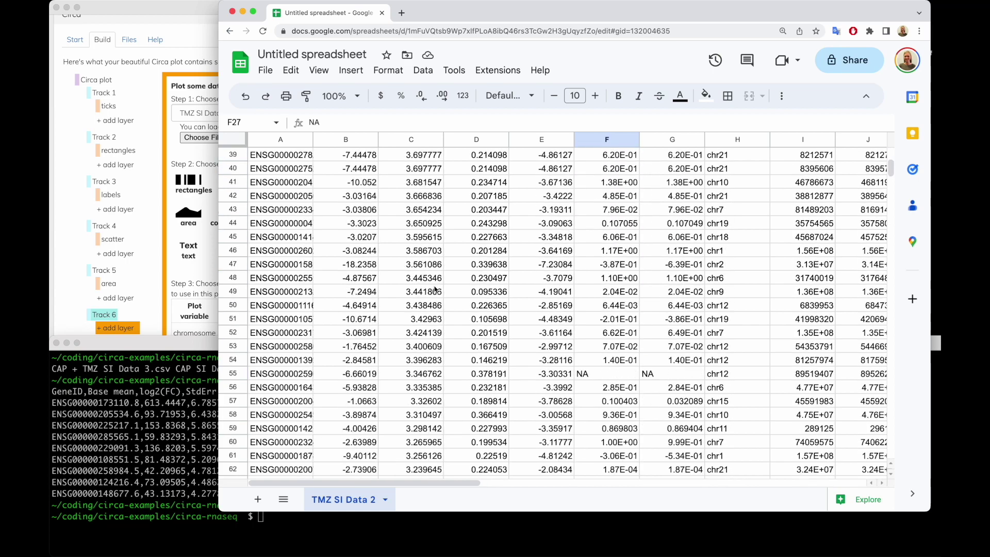
scroll(435, 290, down, 20)
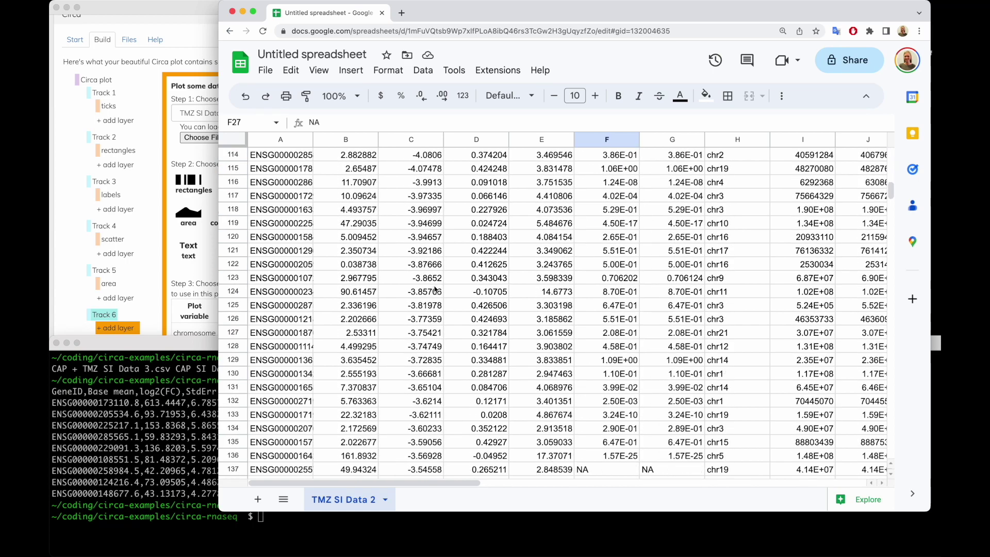
scroll(435, 290, down, 12)
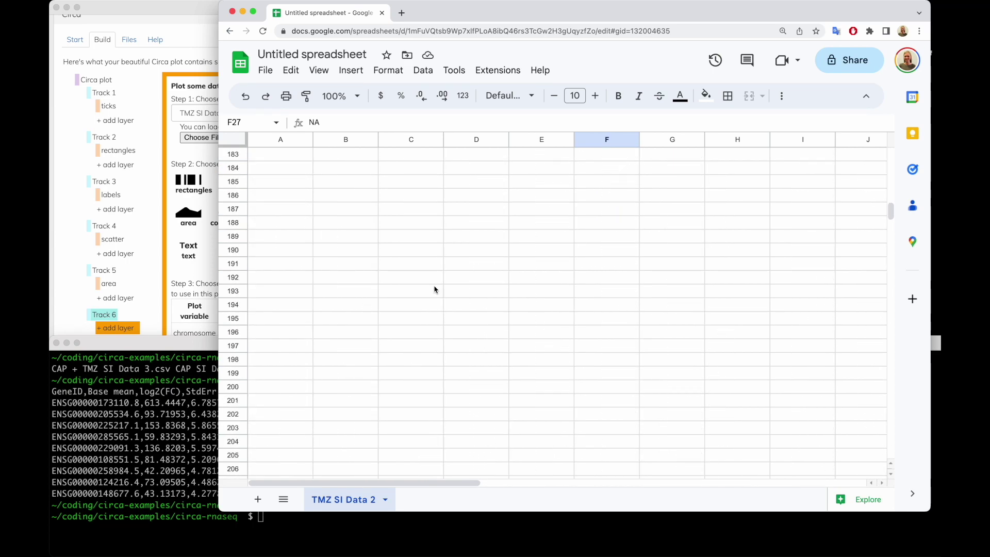
scroll(434, 290, up, 3)
scroll(443, 248, up, 20)
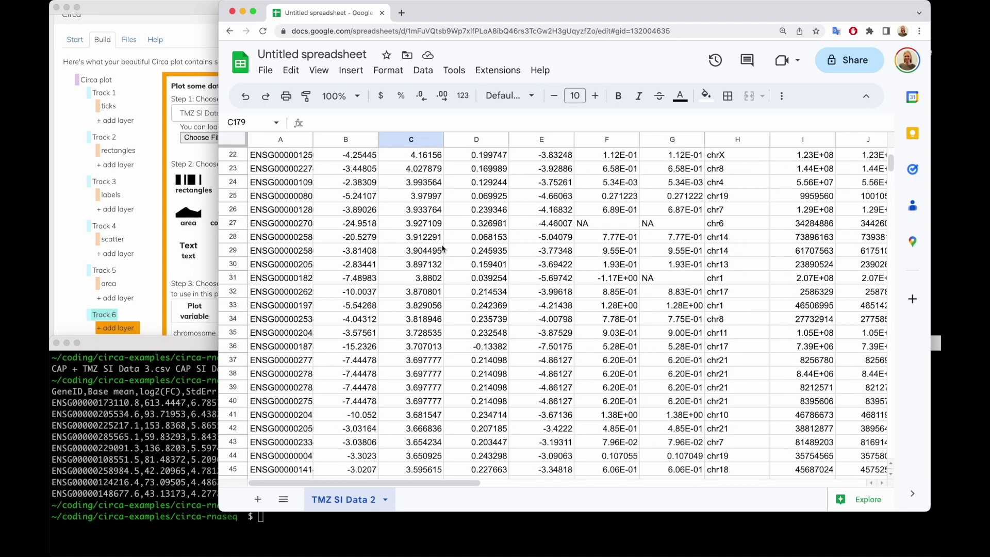
scroll(443, 248, up, 7)
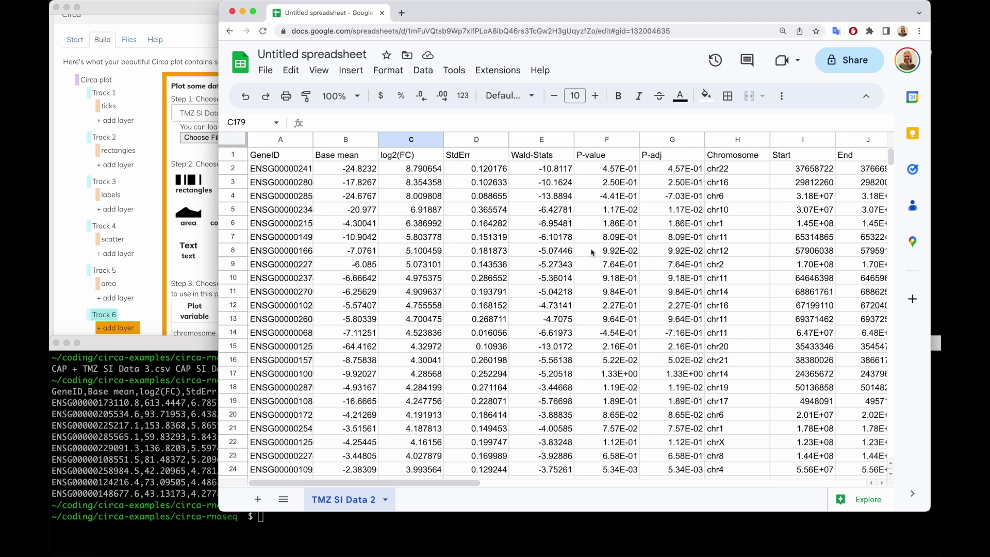
scroll(615, 278, down, 4)
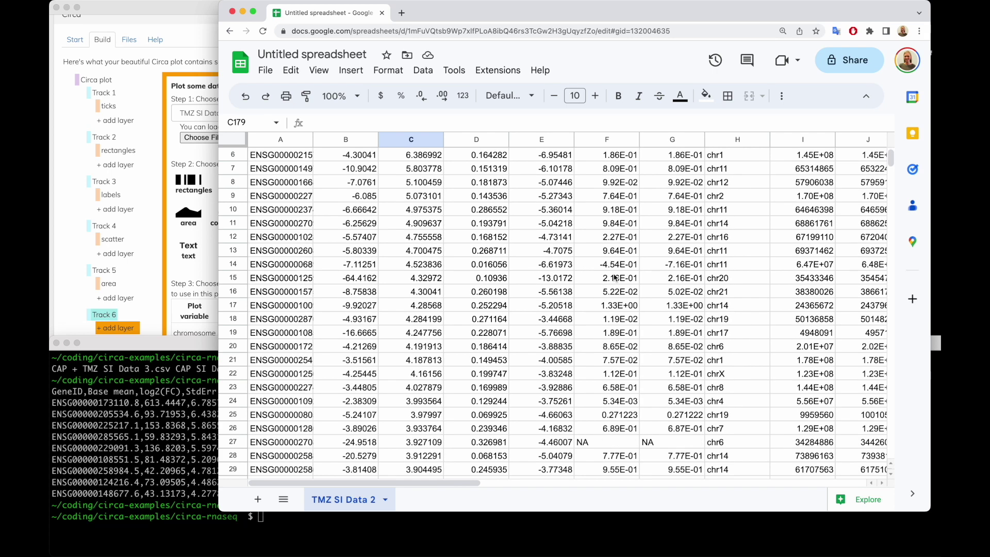
scroll(616, 278, up, 4)
scroll(615, 278, down, 7)
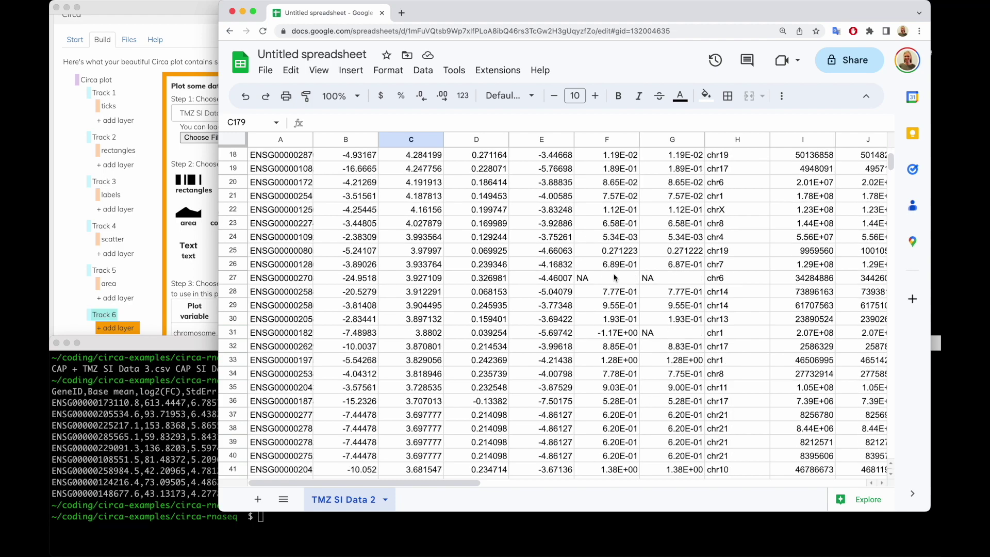
click(657, 293)
scroll(665, 351, down, 8)
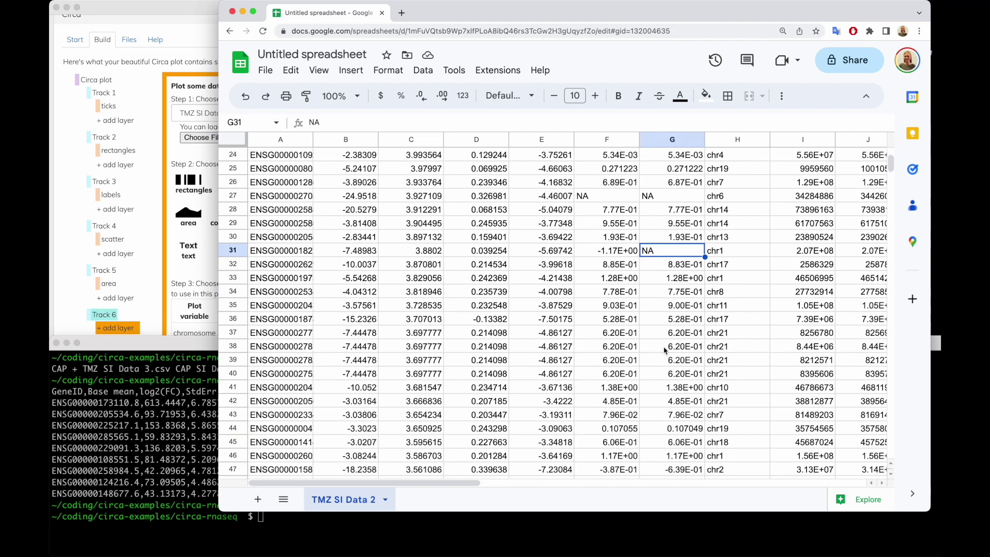
scroll(665, 350, up, 15)
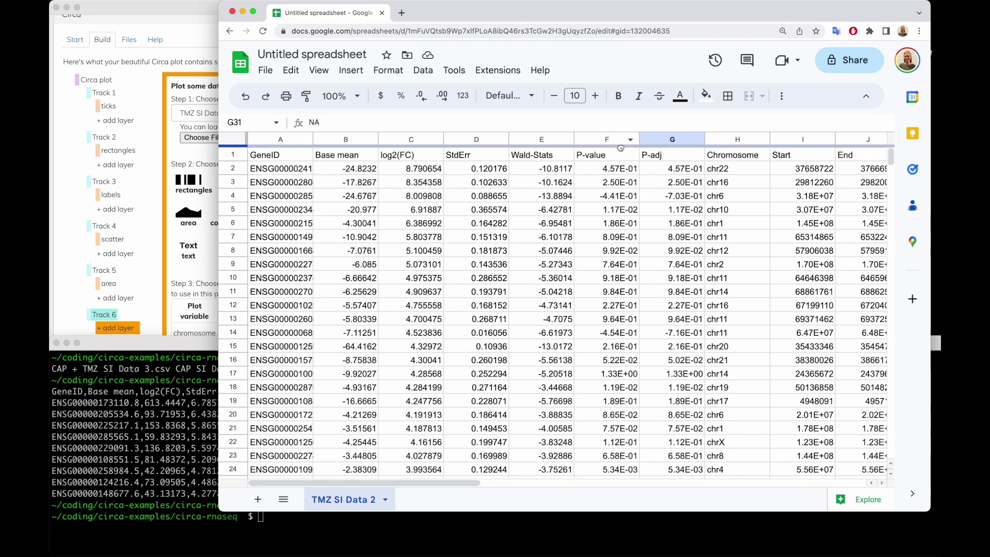
click(616, 157)
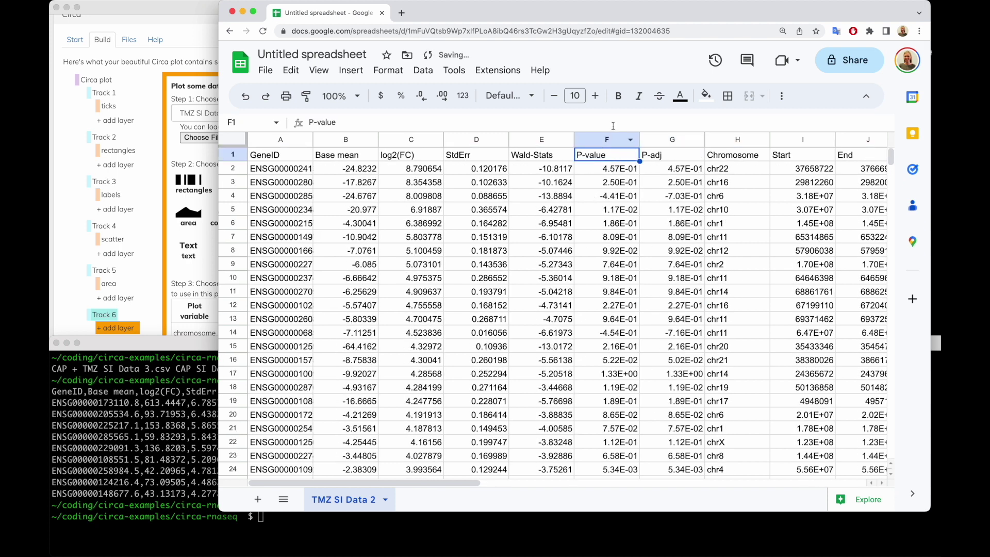
click(610, 139)
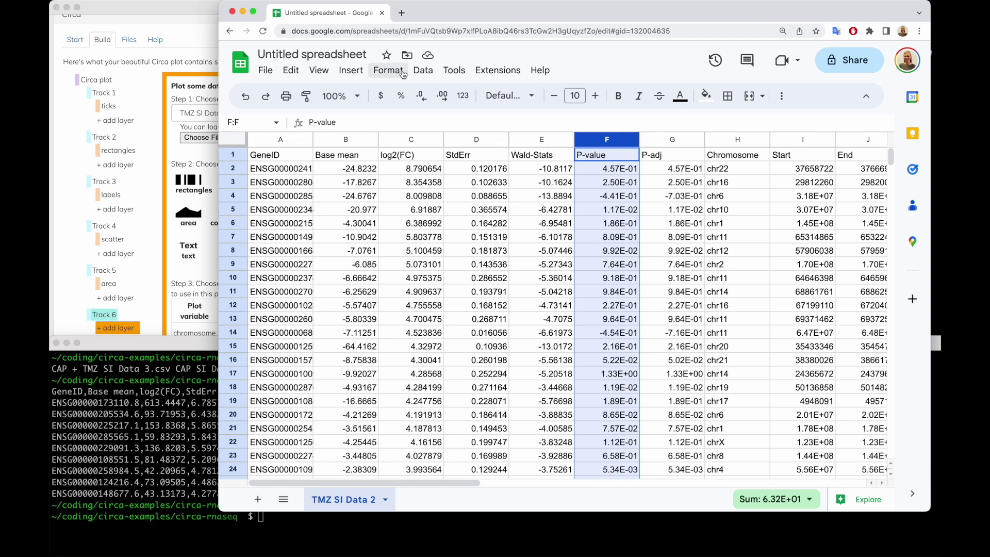
click(424, 72)
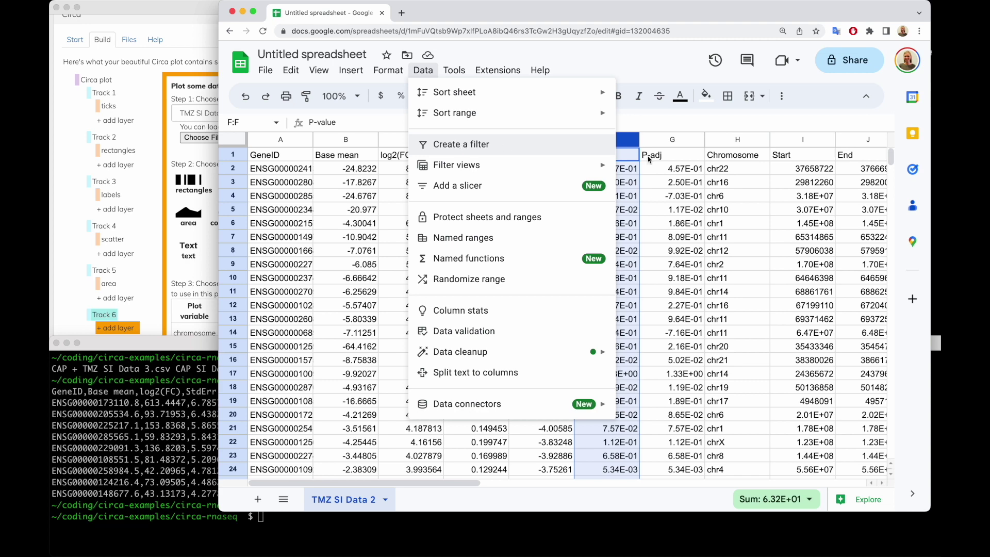
click(671, 183)
click(607, 140)
shift+click(673, 140)
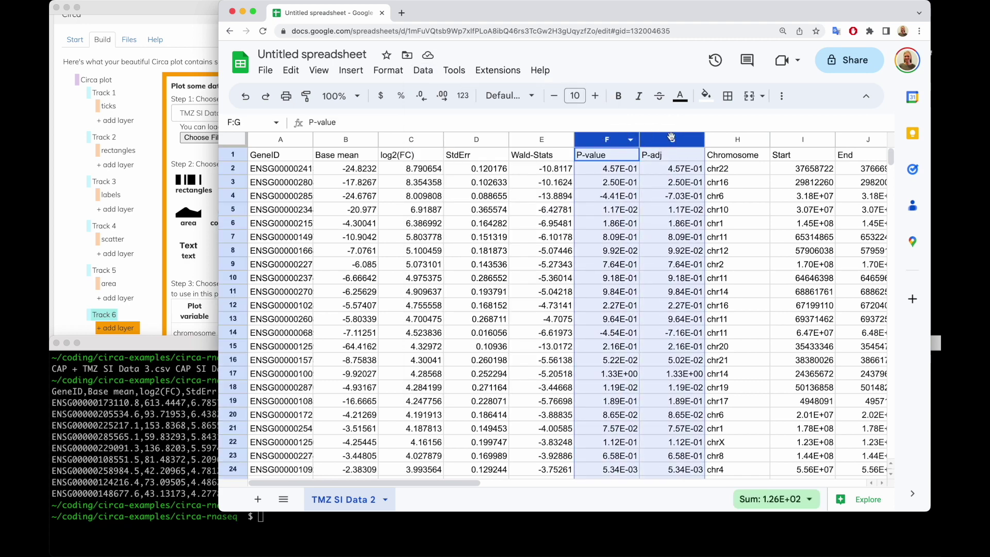
Create a filter and set the P-value column's condition to 'Custom formula is'
click(423, 74)
click(467, 144)
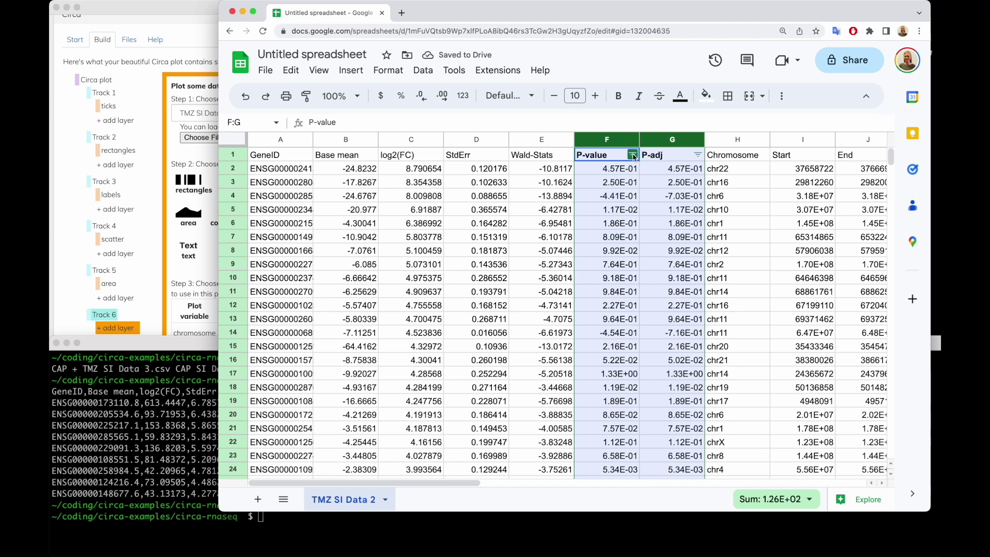
click(633, 155)
click(522, 346)
click(489, 275)
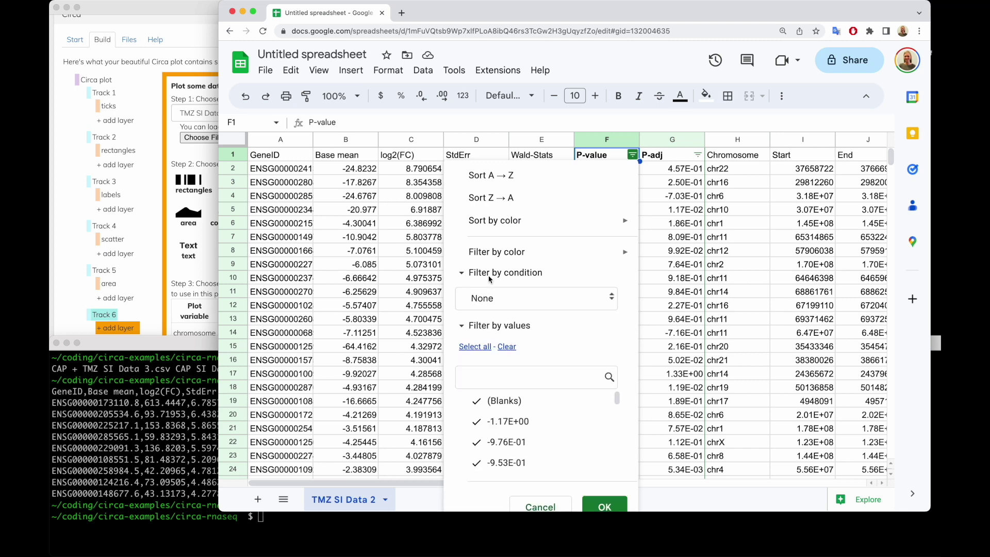
click(520, 308)
scroll(523, 470, down, 5)
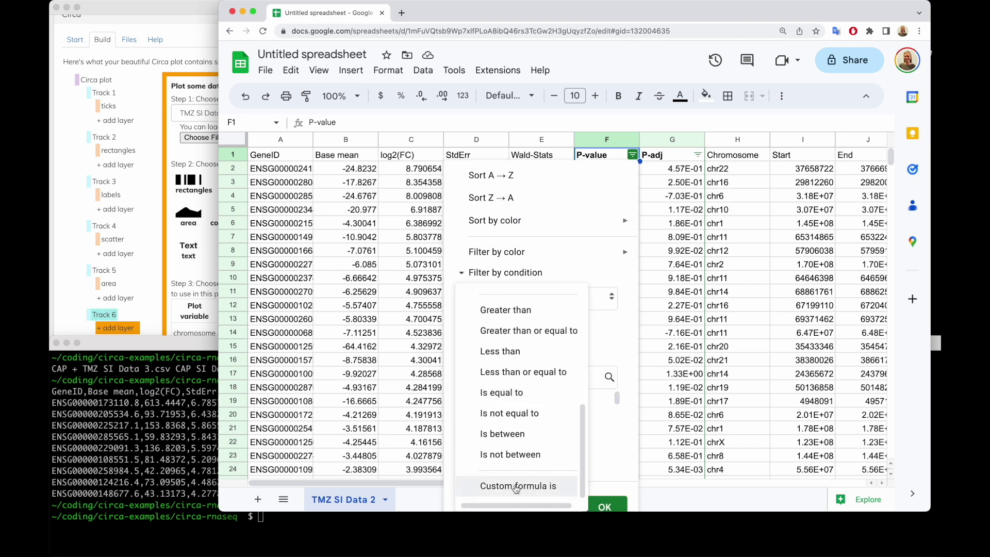
click(518, 486)
Enter =ISNUMBER(F2) as the formula and apply it, leaving 172 of 999 rows
click(522, 333)
text(=ISNUMBER(F2)
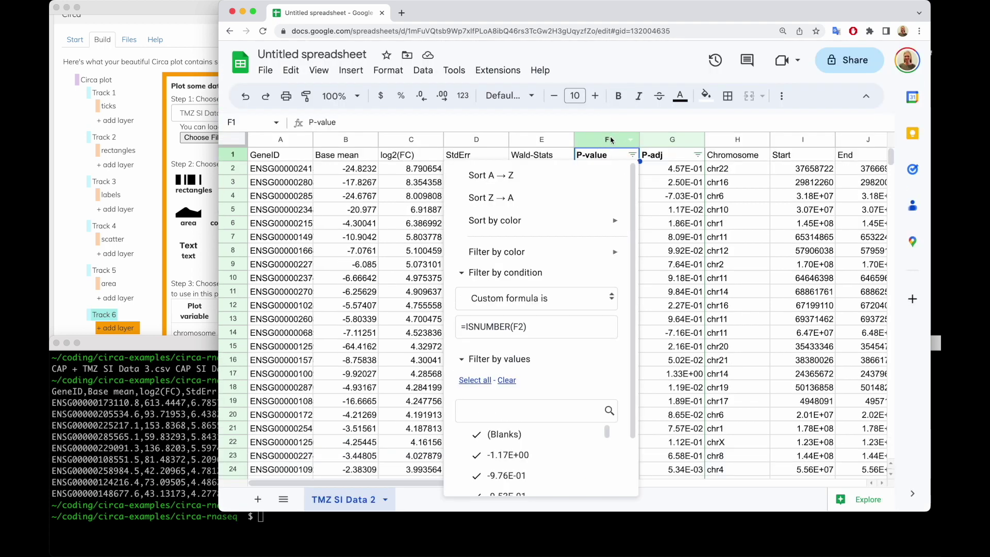
click(548, 327)
scroll(597, 347, down, 1)
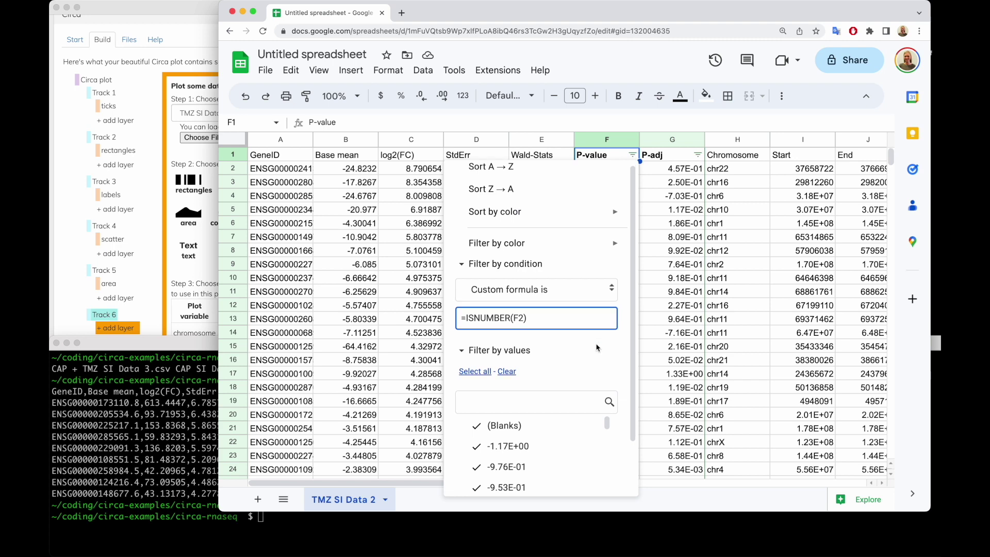
scroll(597, 348, down, 1)
scroll(594, 336, down, 1)
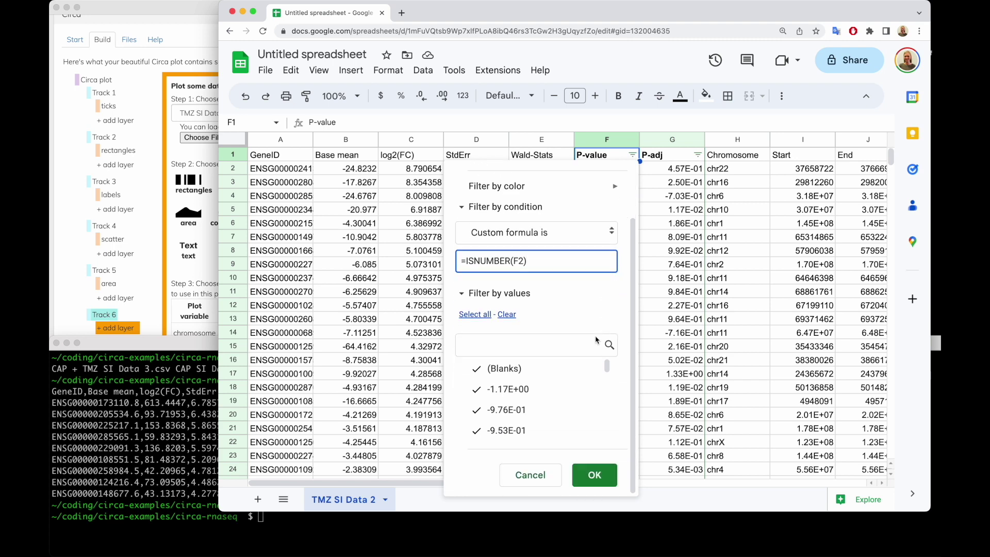
click(593, 473)
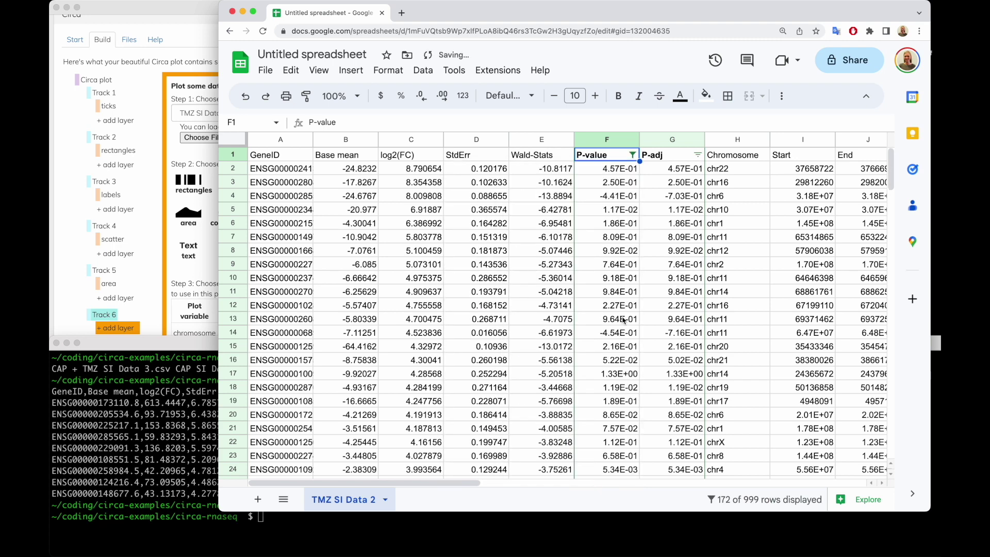
Review the 172 filtered rows, noting the NA in P-adj cell G31, and open the P-adj filter
scroll(624, 321, down, 7)
scroll(624, 322, down, 10)
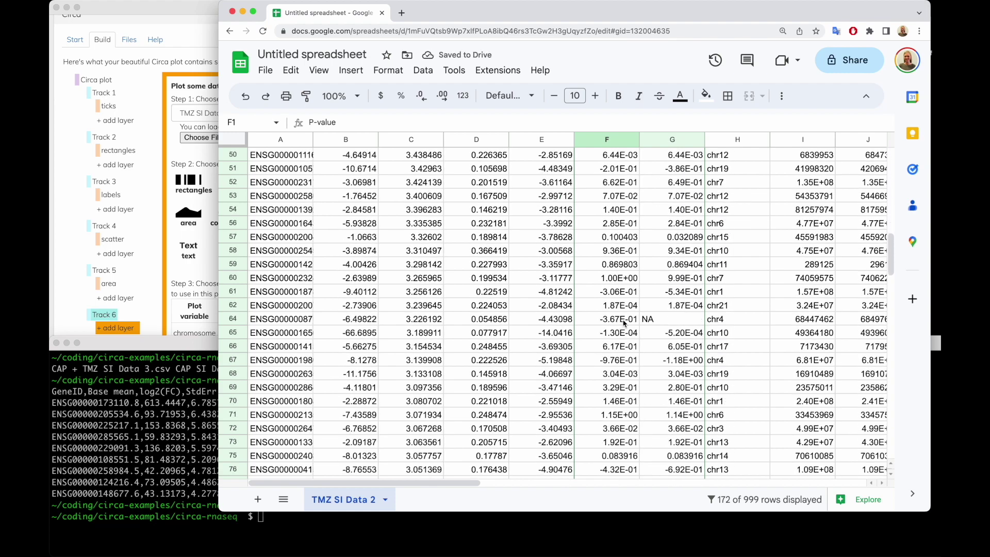
scroll(621, 341, down, 7)
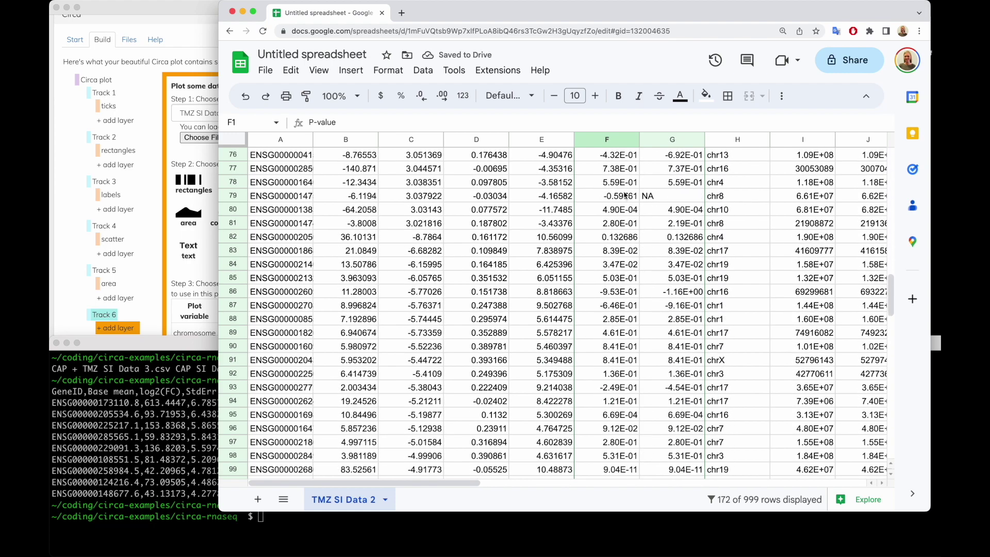
scroll(621, 344, down, 20)
click(612, 342)
scroll(612, 343, up, 10)
scroll(610, 285, up, 20)
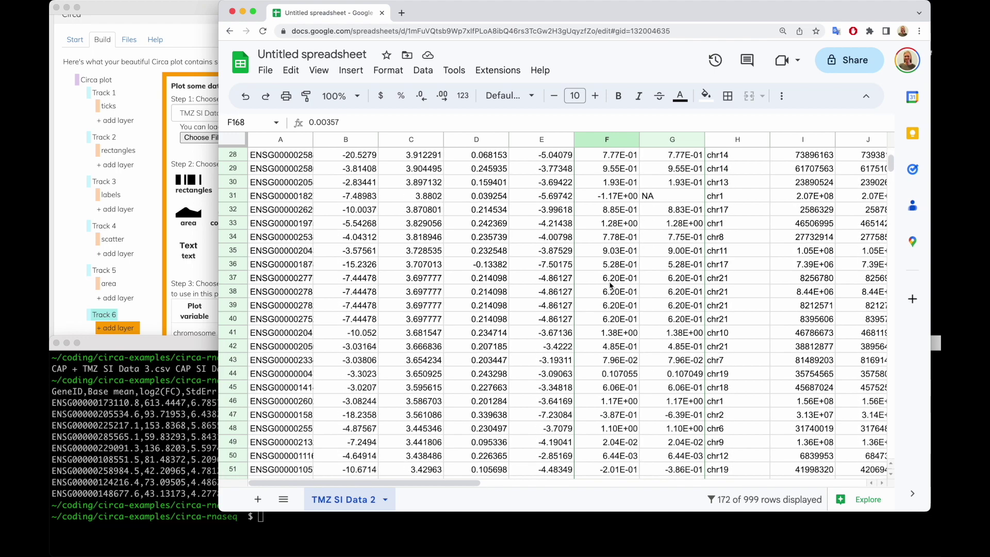
click(681, 199)
scroll(680, 200, up, 8)
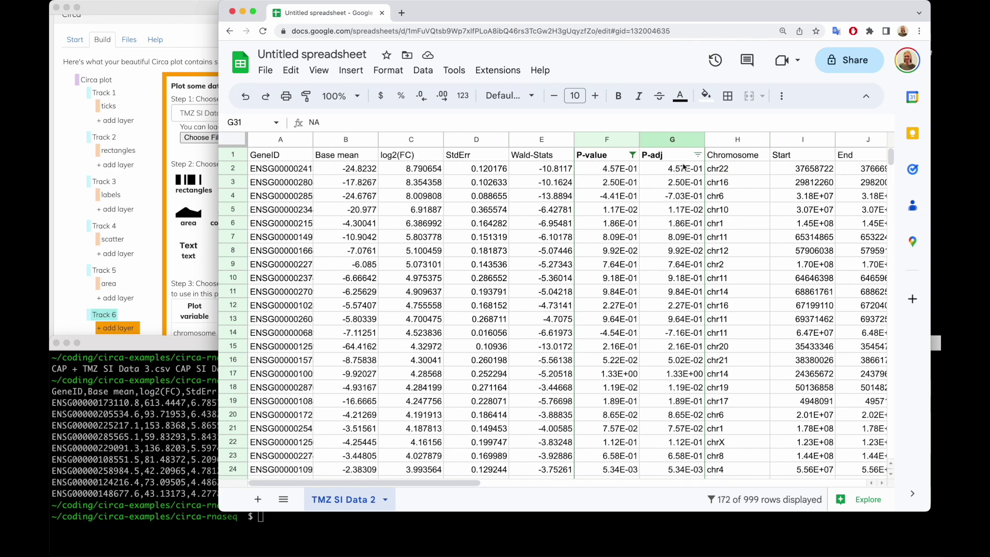
click(697, 155)
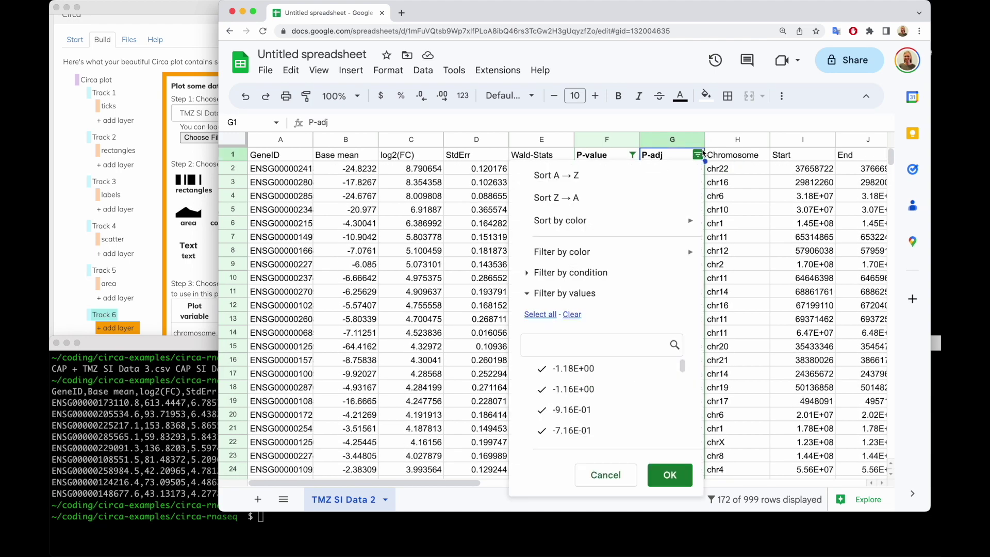
Filter P-adj by the custom formula =ISNUMBER(G2), cutting the display to 169 of 999 rows
click(529, 274)
click(597, 299)
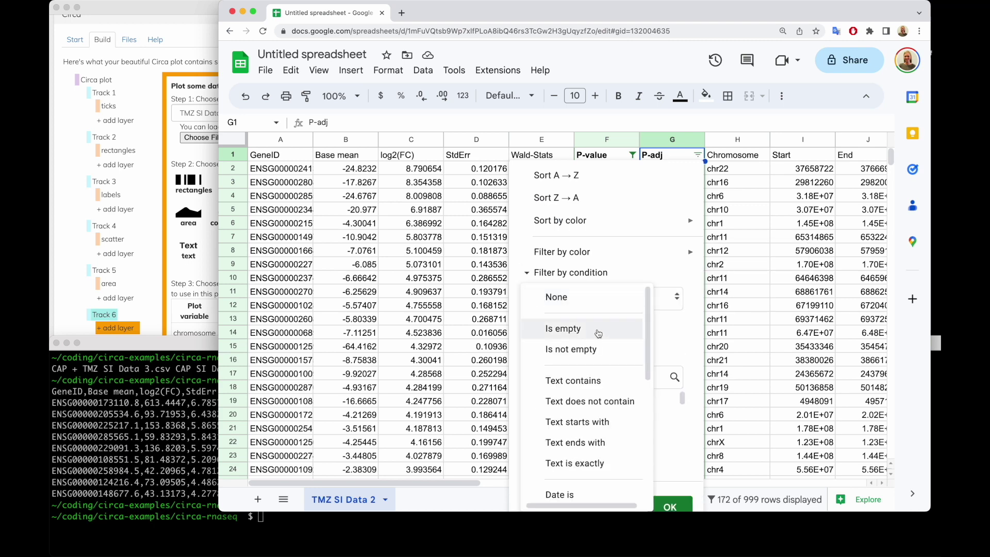
scroll(597, 335, down, 5)
click(573, 485)
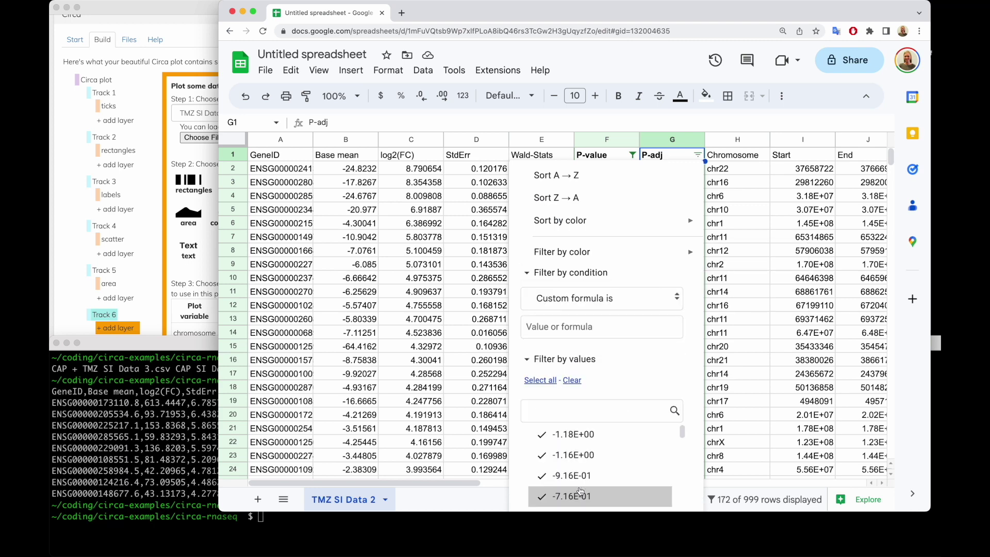
click(581, 326)
text(=ISNUMBER(G2)
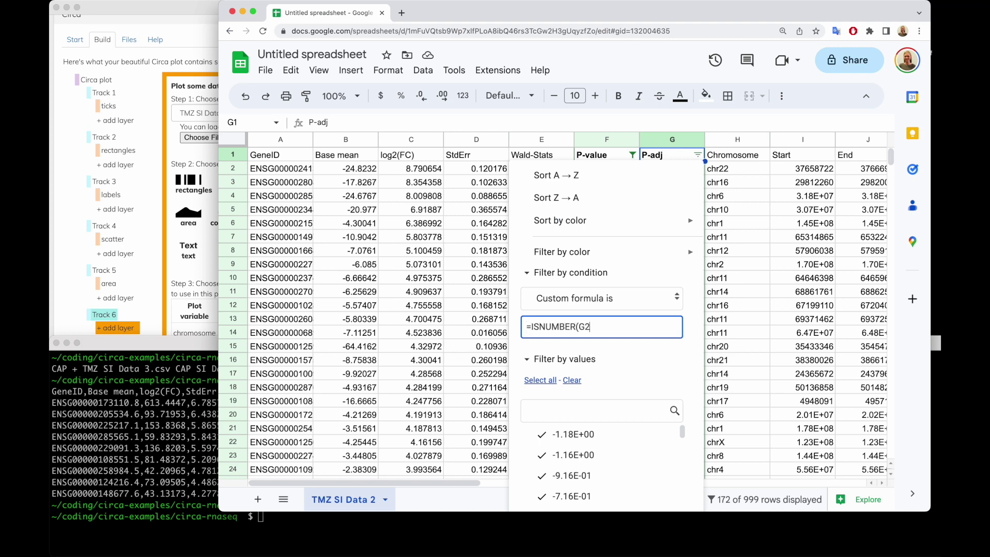
text())
click(587, 311)
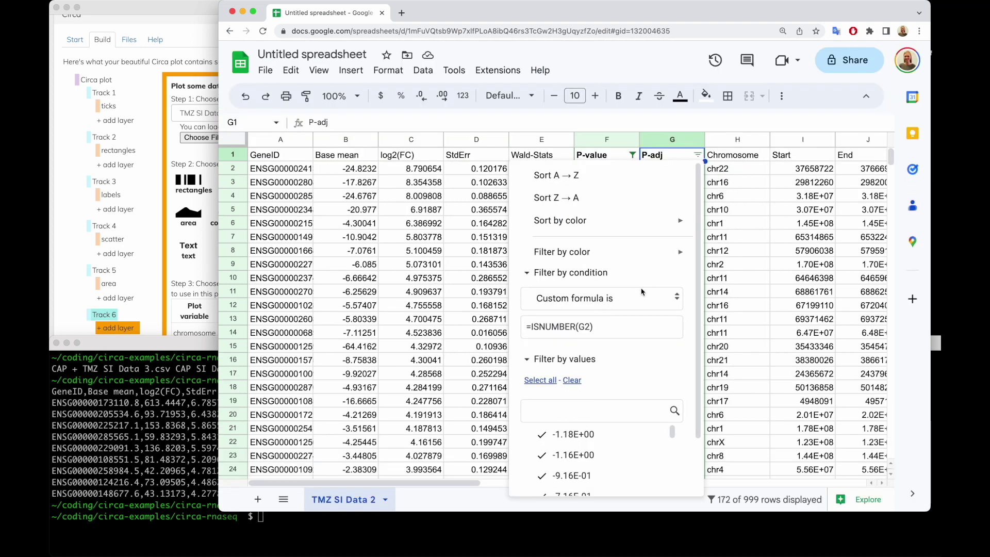
click(660, 477)
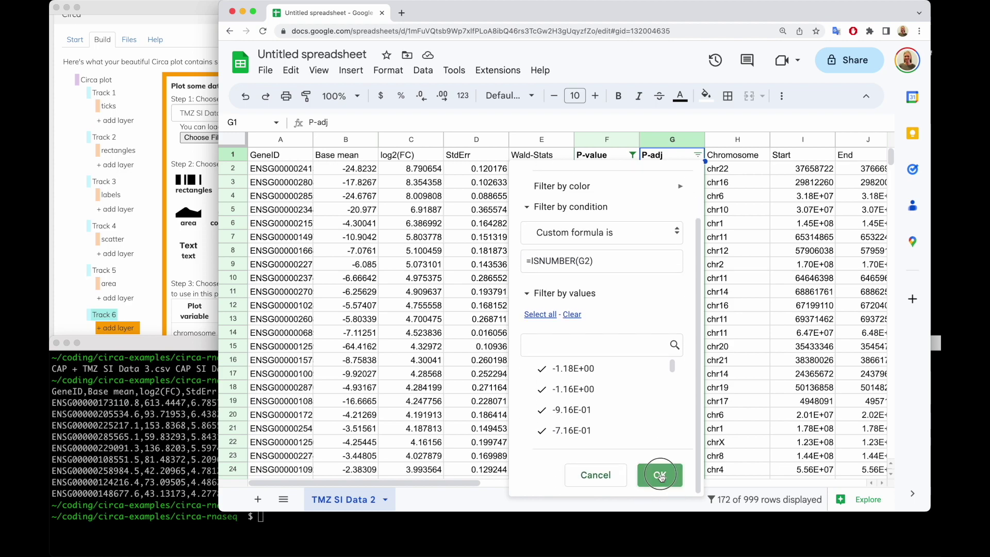
click(671, 292)
scroll(673, 302, down, 15)
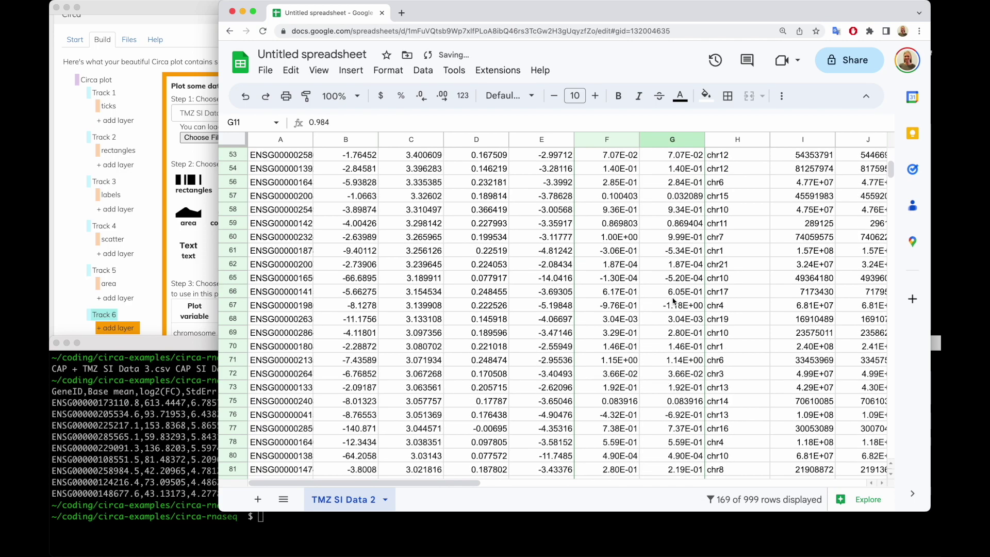
Check the 169 filtered rows, then select the whole TMZ SI Data 2 sheet for copying
scroll(673, 302, down, 10)
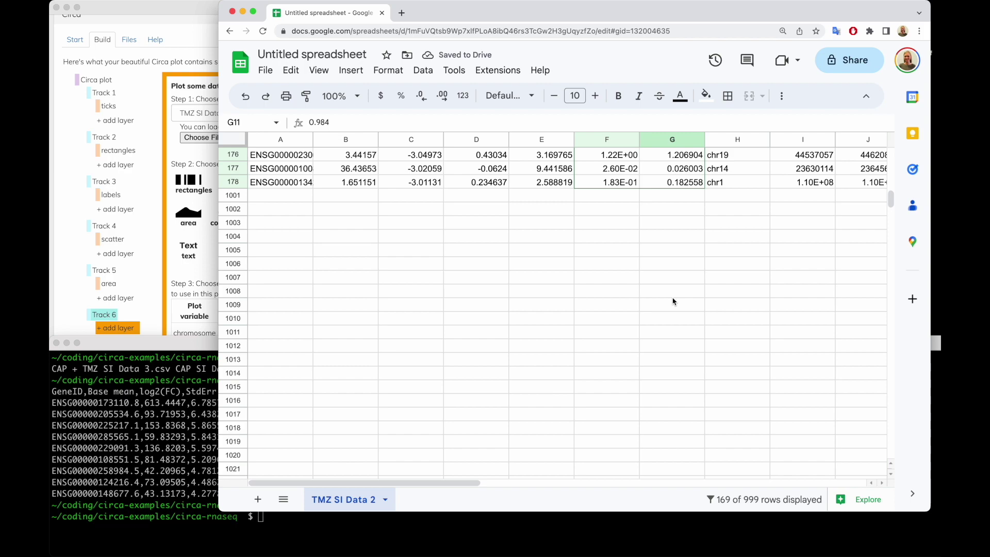
scroll(673, 302, up, 20)
click(602, 185)
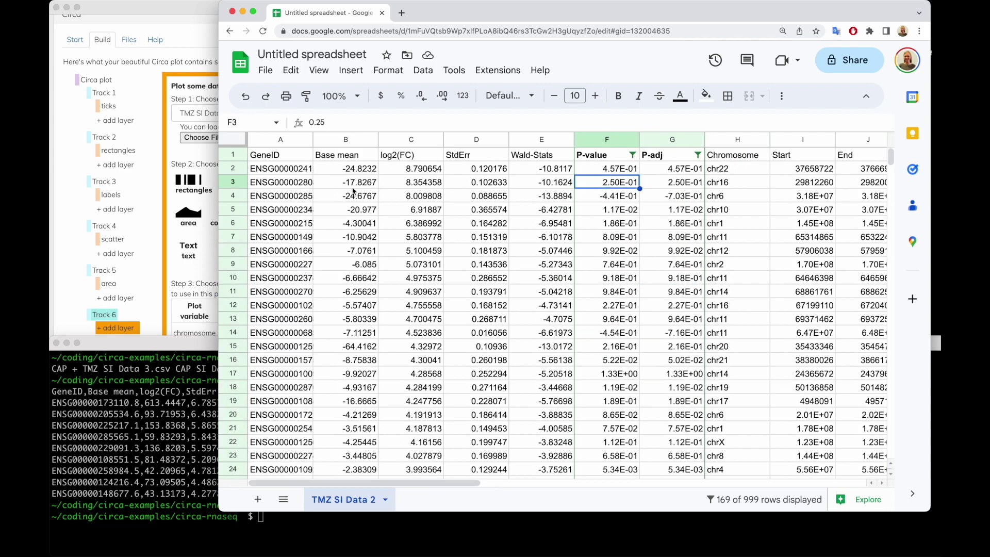
click(265, 70)
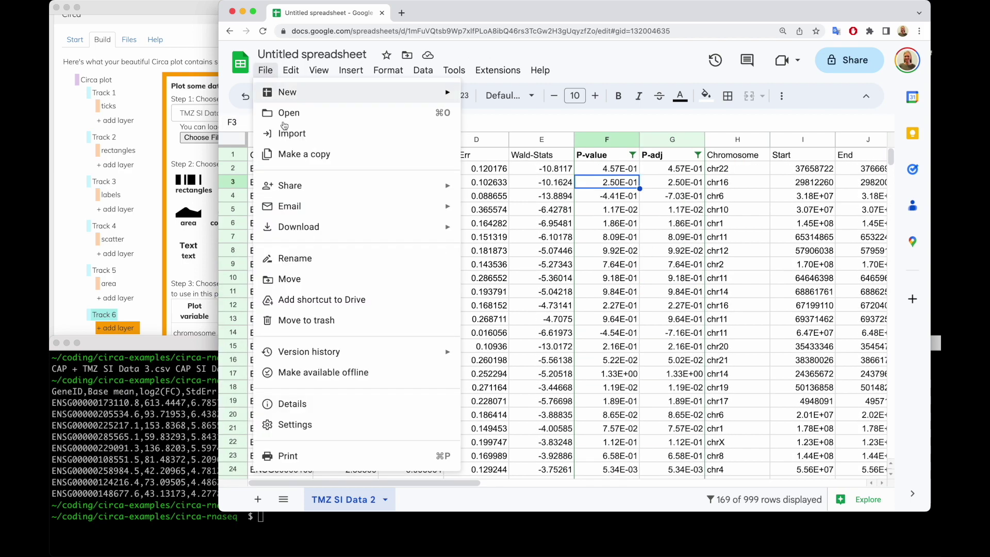
click(274, 75)
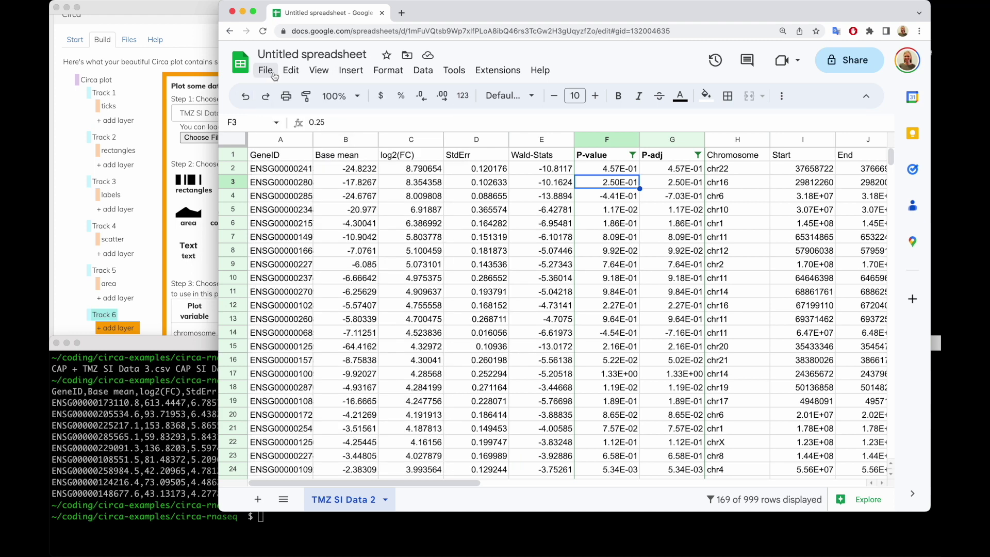
click(535, 267)
click(538, 215)
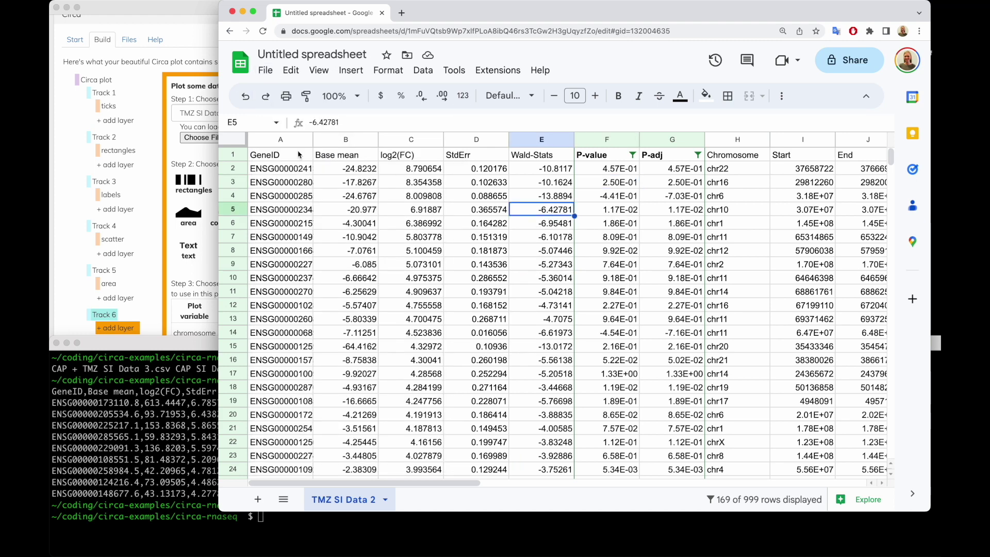
click(238, 143)
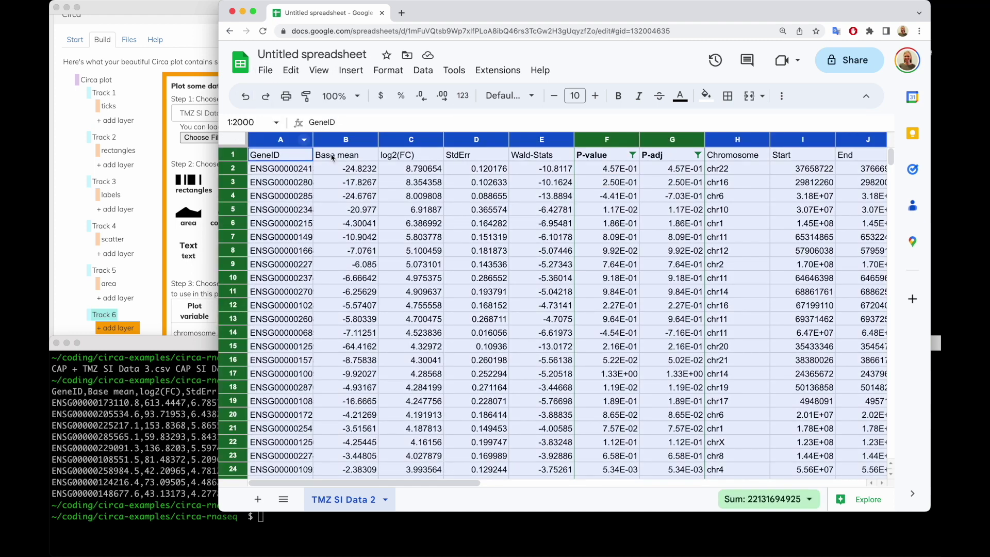
Add a new Sheet1 and paste the copied filtered TMZ data into it
click(258, 499)
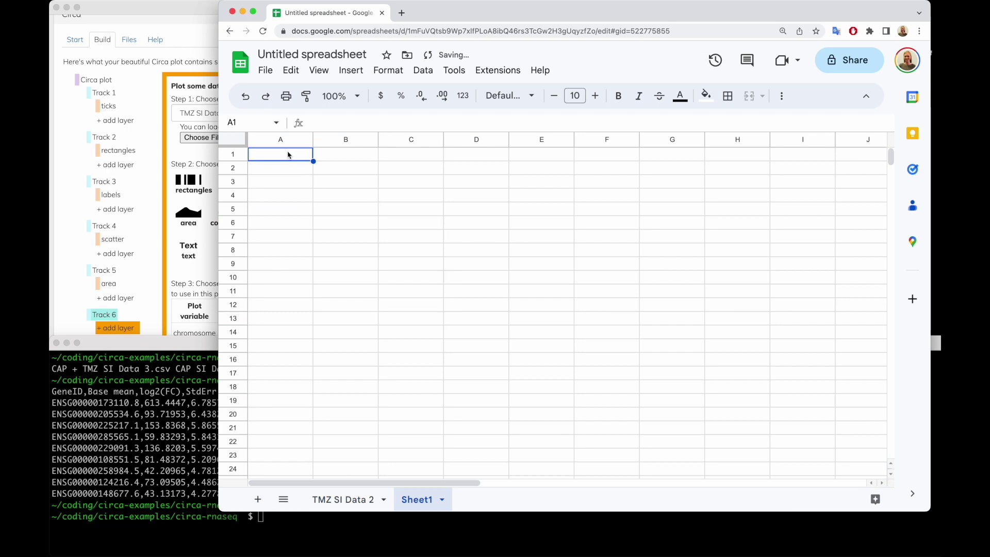
key(ctrl+v)
click(411, 182)
scroll(568, 269, down, 2)
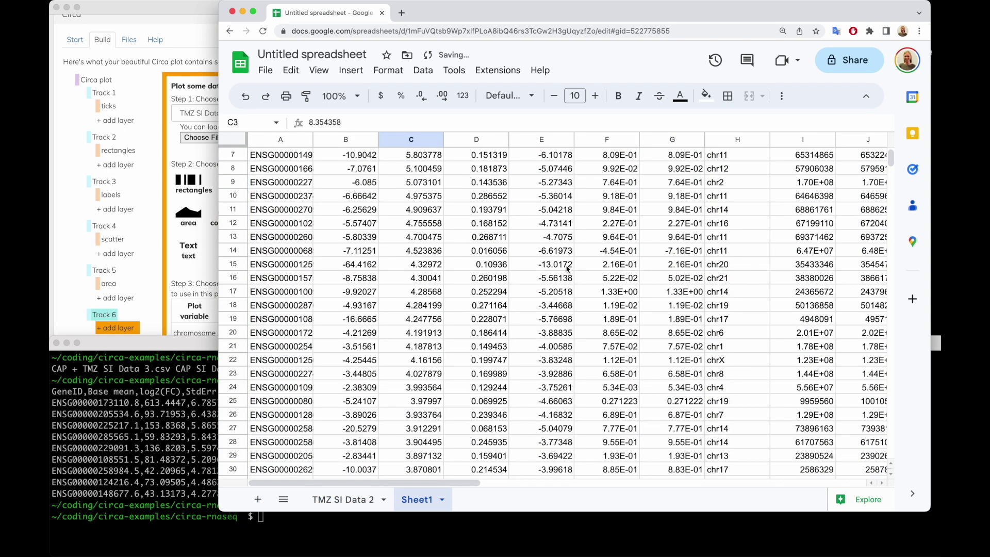
scroll(567, 269, up, 3)
Recheck the TMZ SI Data 2 selection, then verify the pasted P-values in Sheet1
click(343, 500)
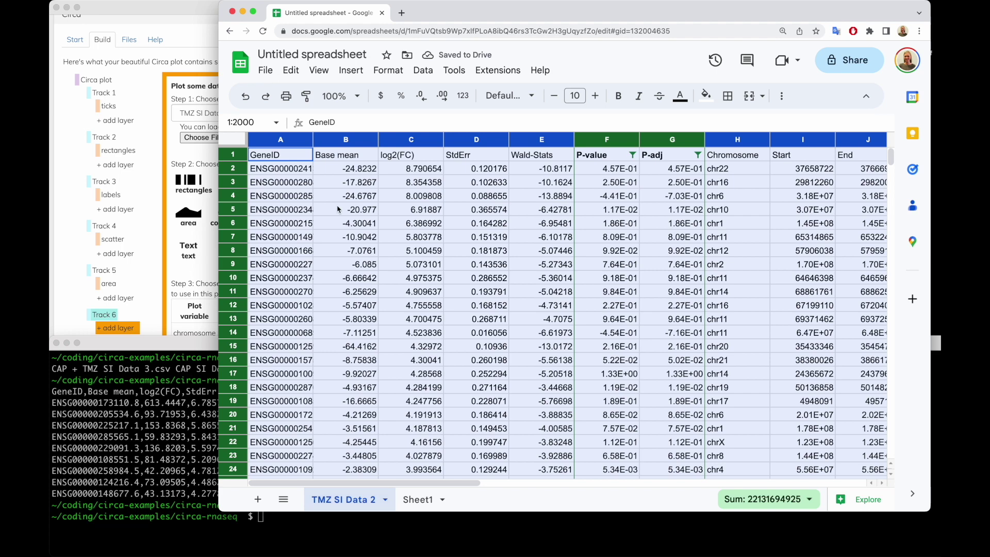
click(282, 183)
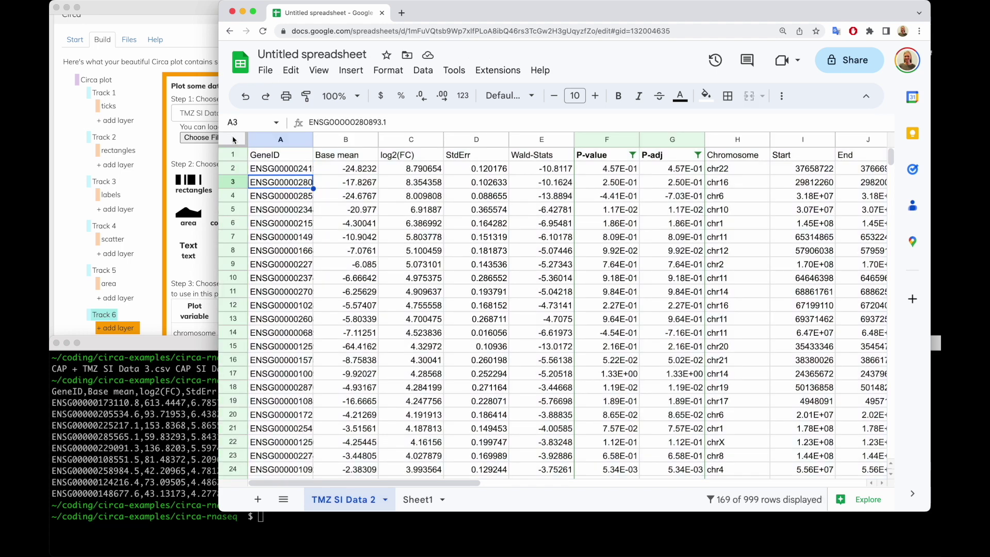
click(234, 140)
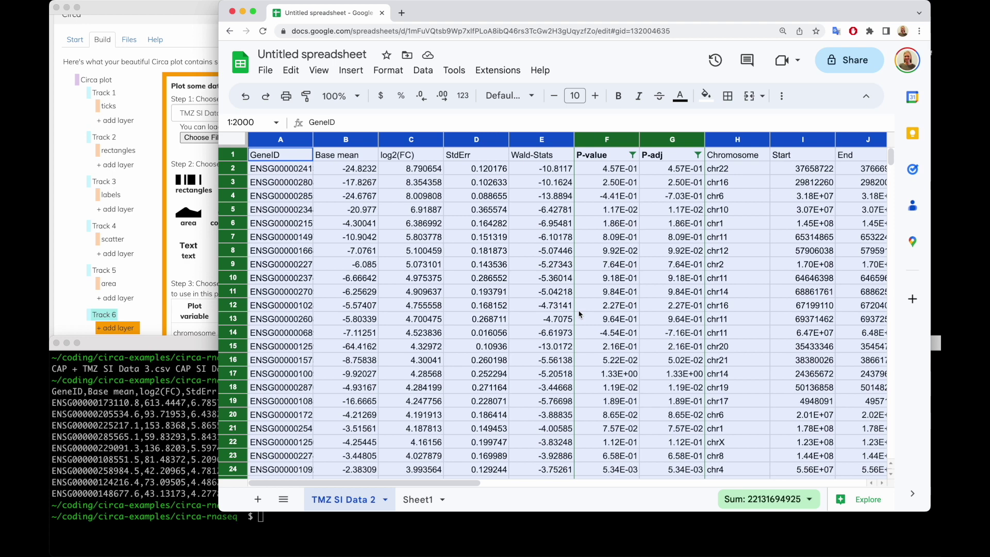
click(517, 373)
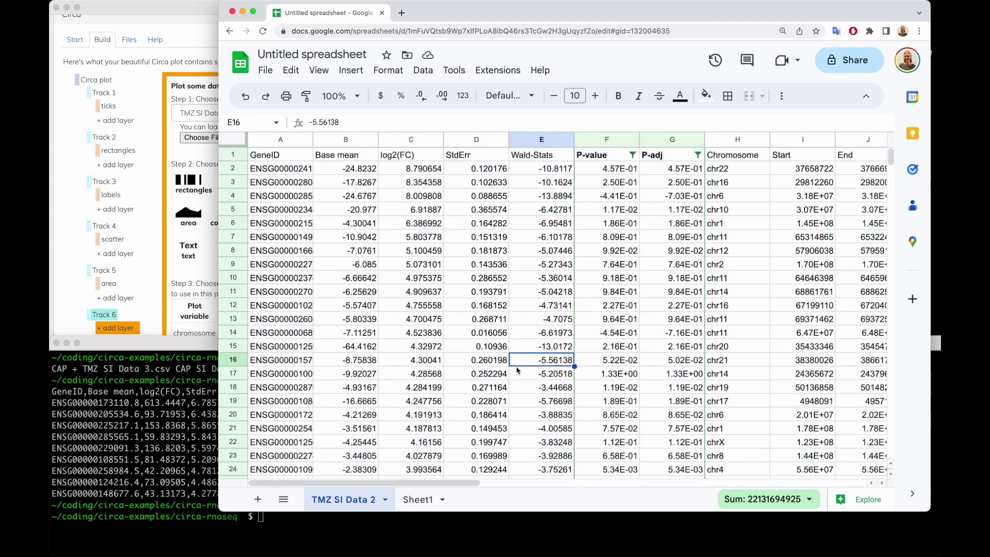
click(419, 500)
click(594, 305)
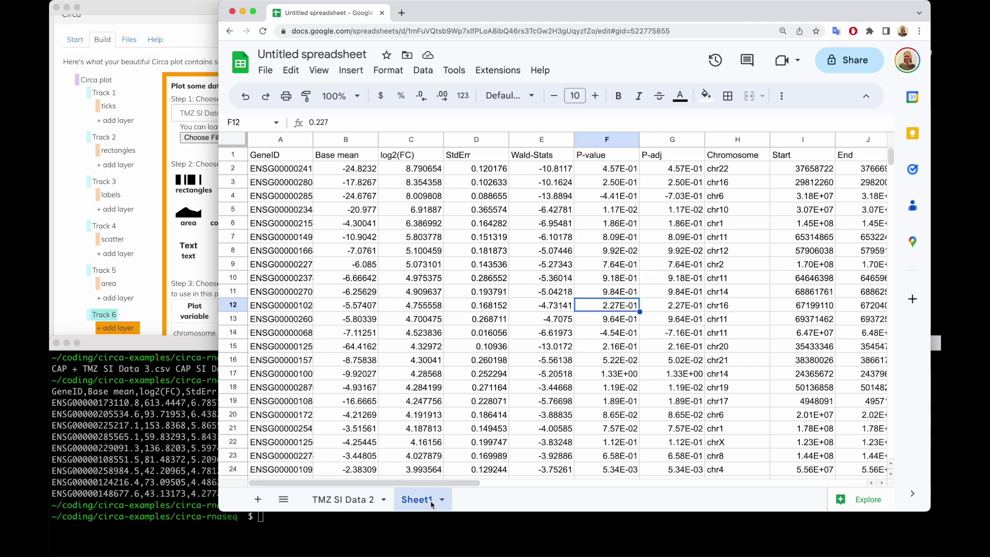
Scroll through Sheet1 to confirm where the pasted filtered data ends
click(304, 169)
scroll(551, 360, down, 20)
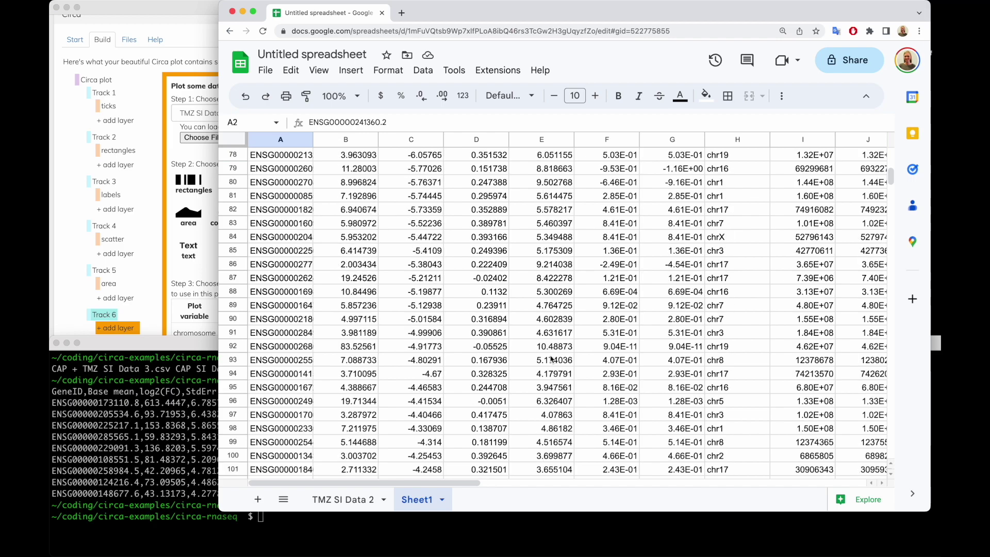
scroll(550, 359, up, 20)
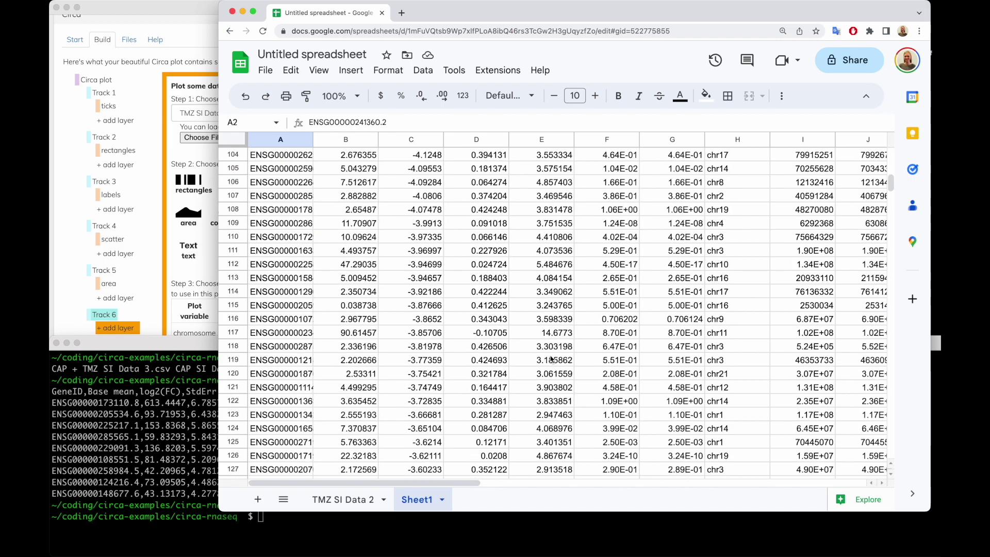
click(672, 213)
click(606, 198)
scroll(606, 200, down, 20)
scroll(605, 201, down, 15)
scroll(606, 201, up, 10)
click(469, 372)
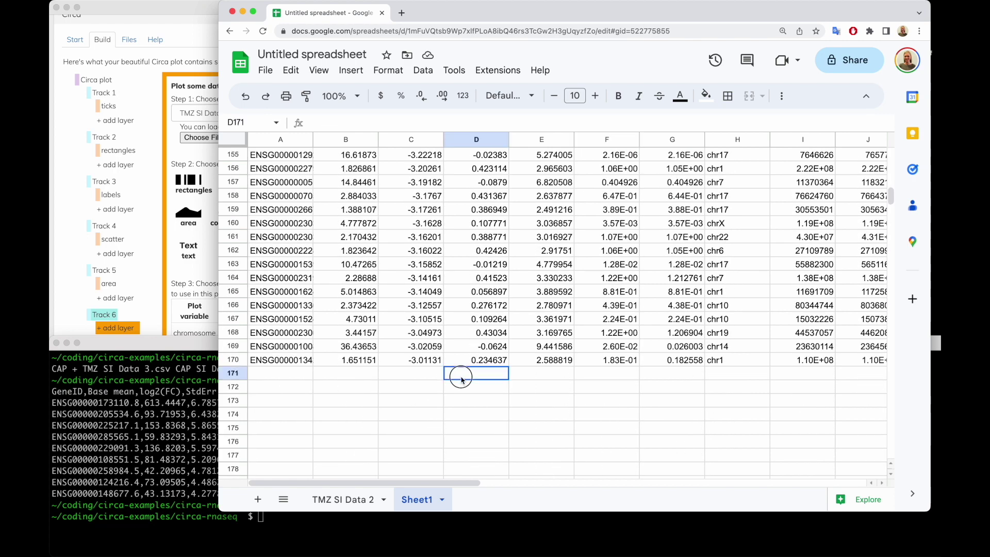
click(372, 374)
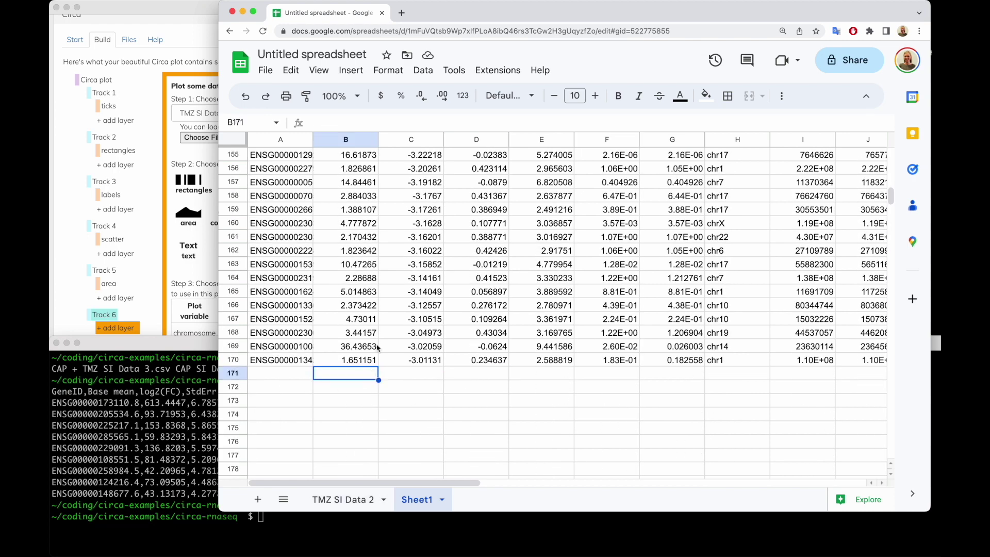
scroll(398, 261, up, 20)
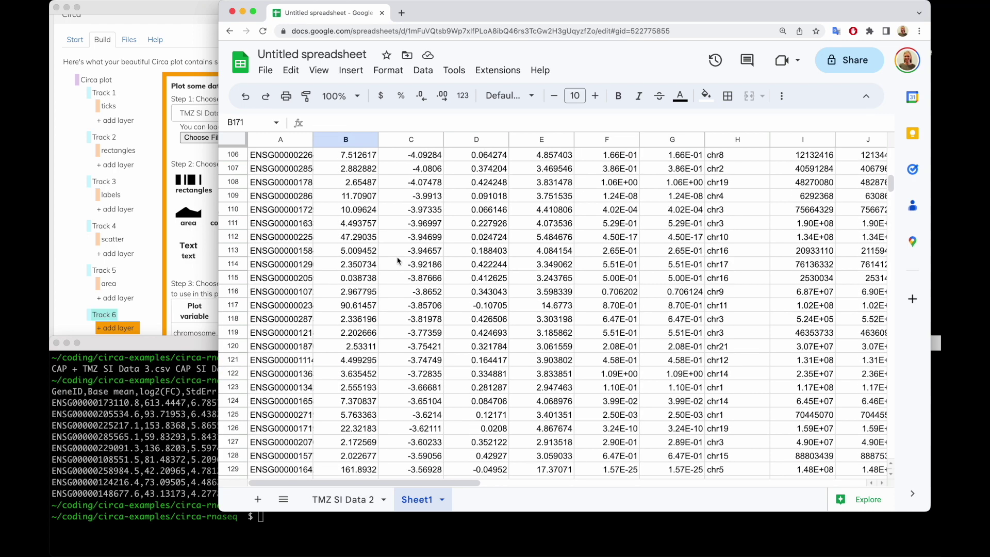
Download Sheet1 as a Comma Separated Values (.csv) file and drop its path into Terminal
click(265, 70)
mouse_move(311, 233)
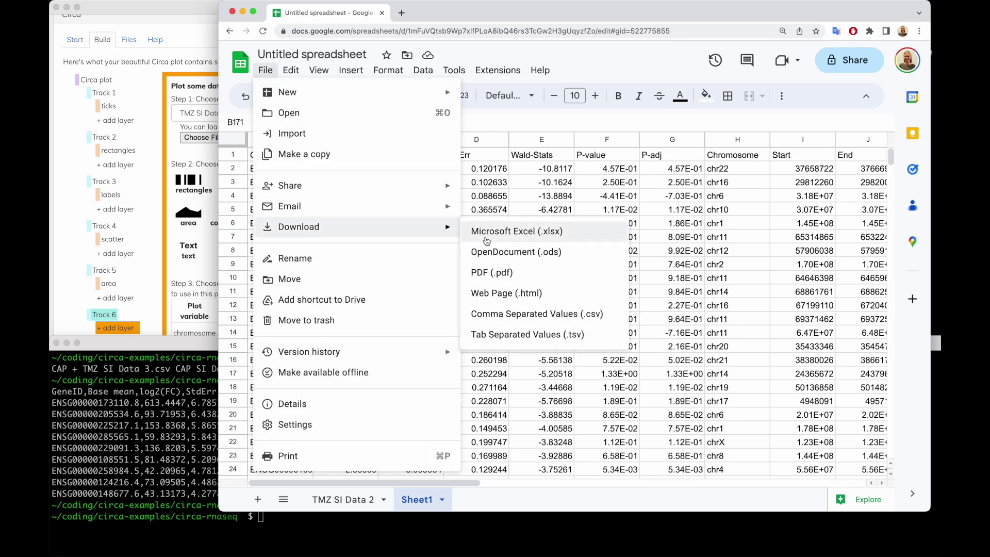
click(580, 316)
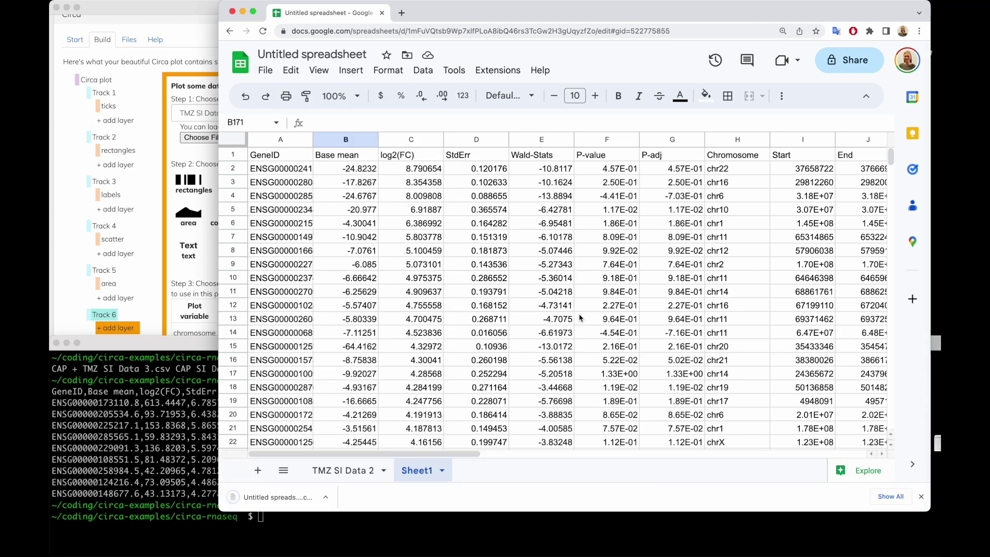
drag(242, 497, 264, 529)
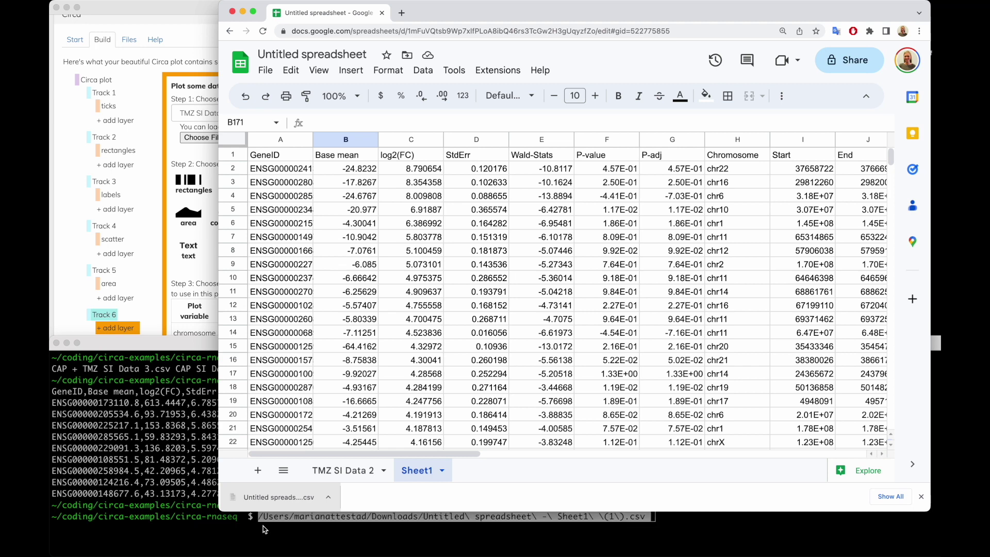
Rename the downloaded CSV to TMZ_NA_filtered.csv with mv, then list the folder with ll
click(261, 525)
key(ctrl+a)
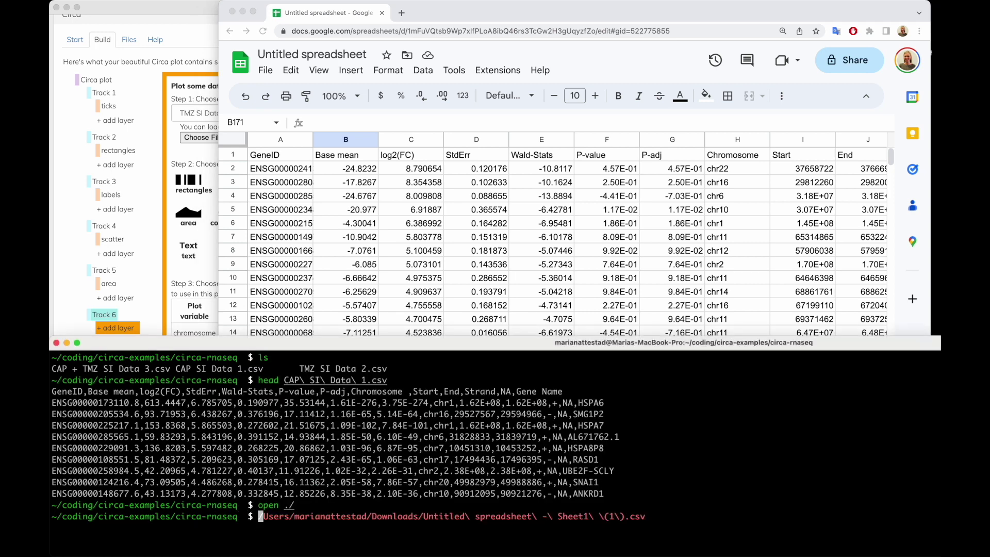
text(mv)
key(ctrl+e)
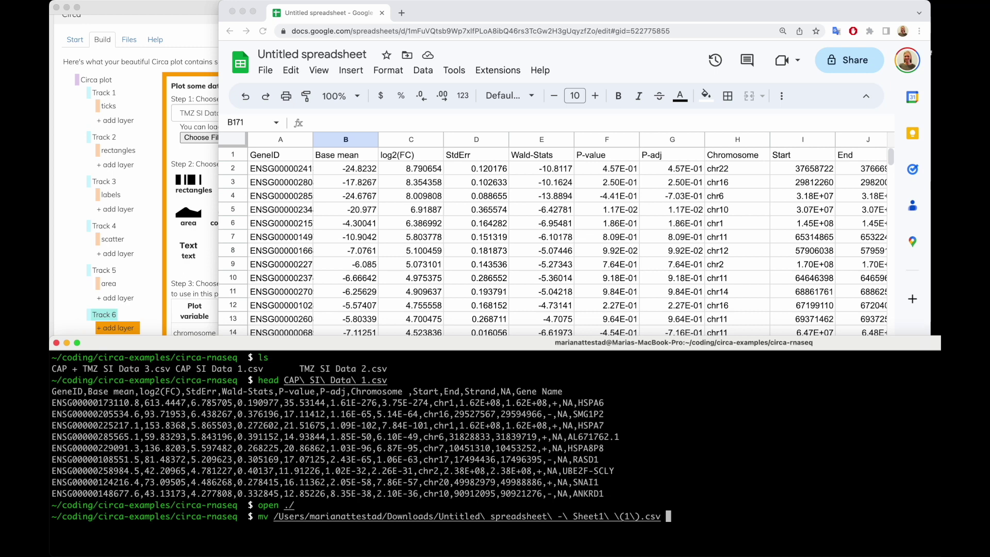
text(TMZ_fixed.csv)
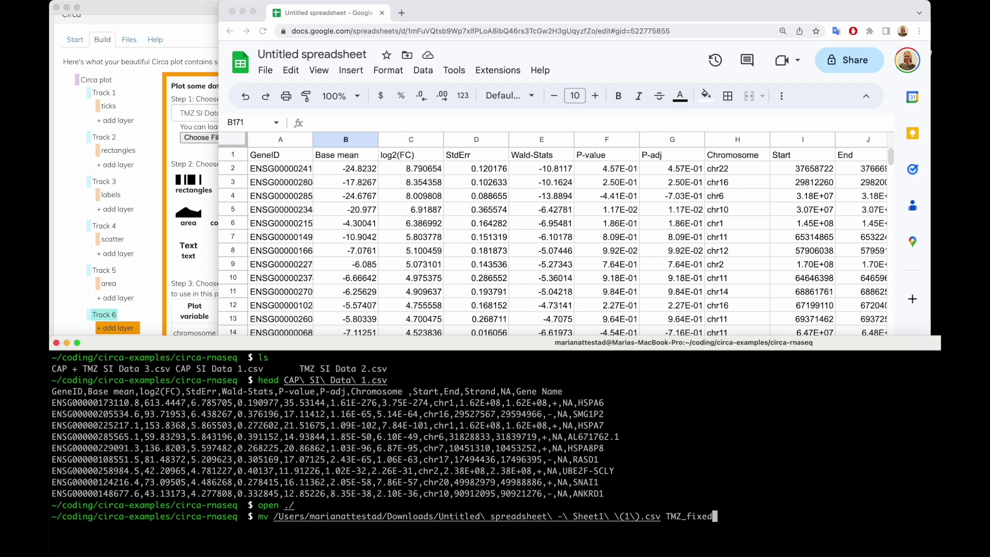
key(BackSpace)
key(BackSpace)
key(BackSpace)
key(BackSpace)
key(BackSpace)
key(BackSpace)
key(BackSpace)
key(BackSpace)
key(BackSpace)
text(NA_filtered.csv)
key(Return)
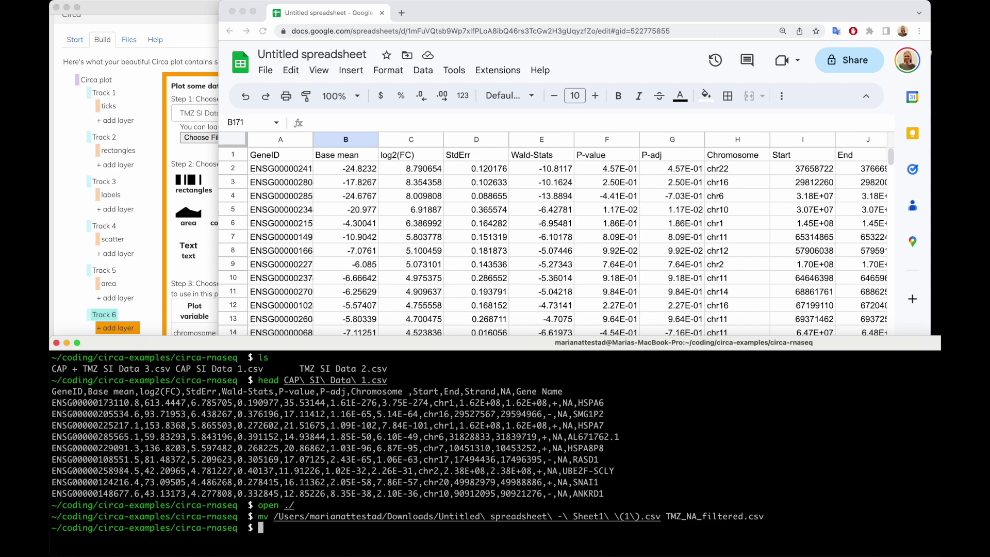
text(ll)
key(Return)
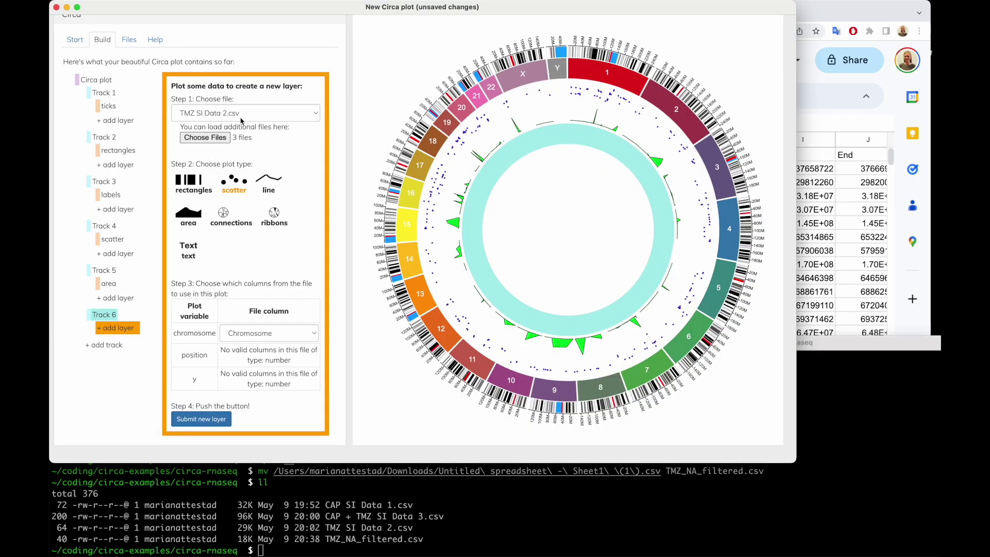
Load TMZ_NA_filtered.csv, accept stripping chr prefixes, and choose scatter as the plot type
click(219, 138)
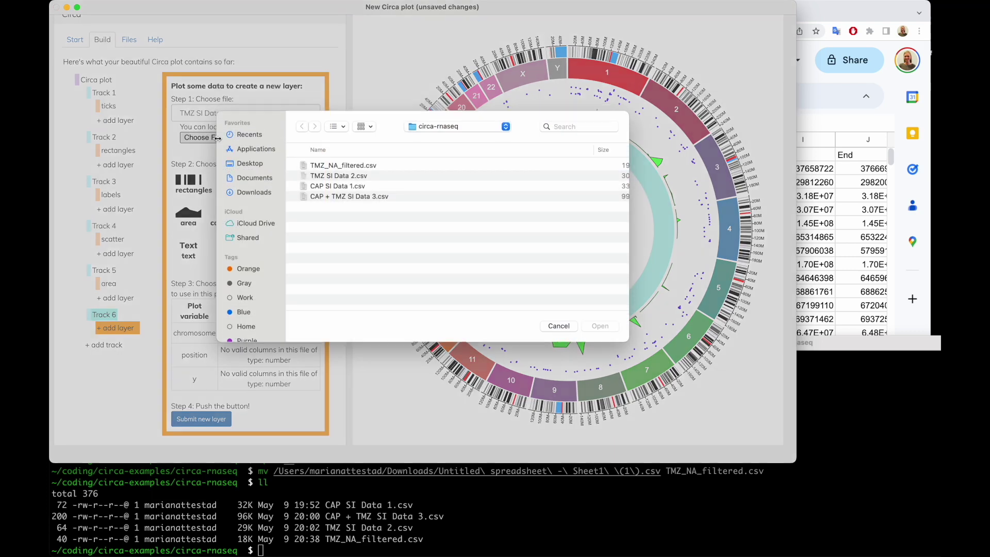
click(349, 171)
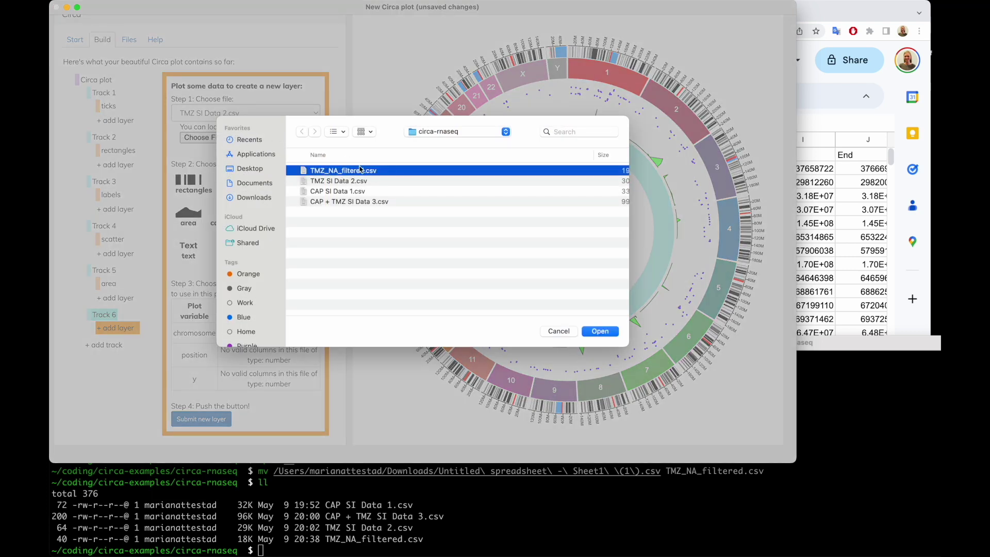
click(600, 332)
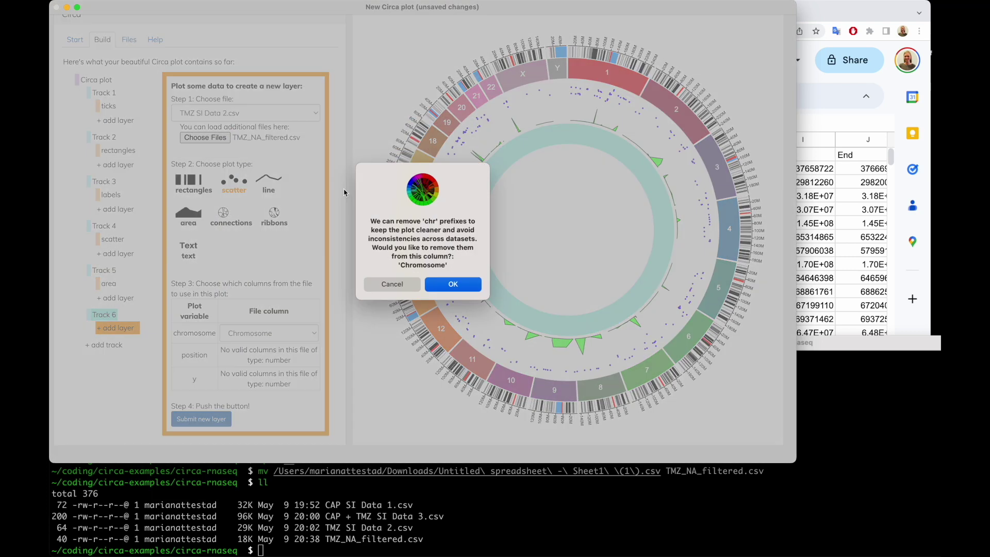
click(464, 289)
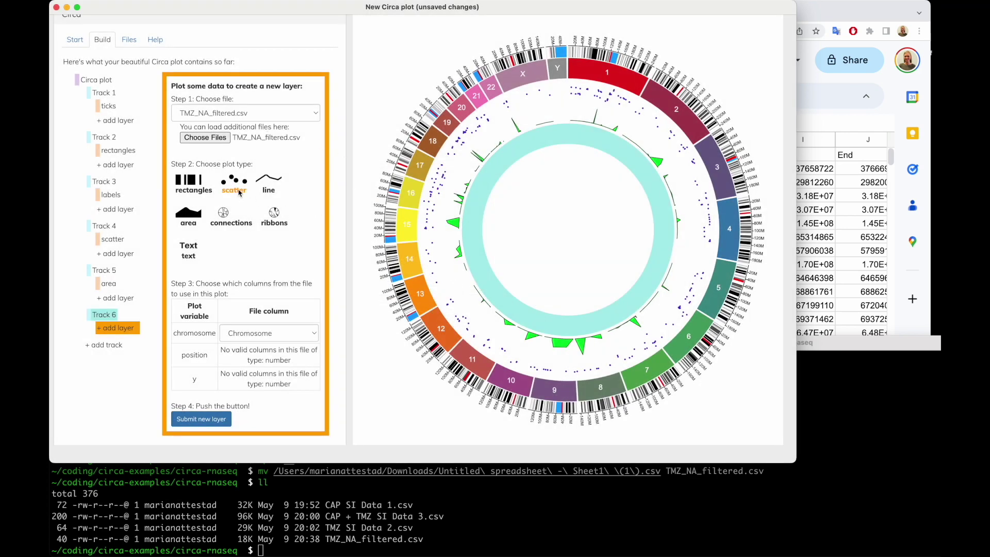
click(266, 185)
click(240, 185)
click(208, 185)
click(240, 184)
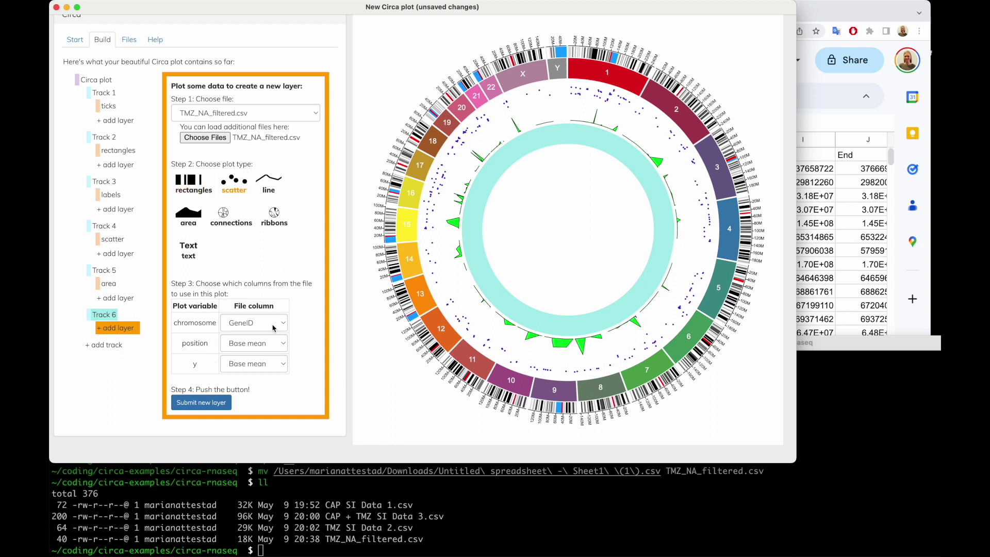
Map chromosome to Chromosome, position to Start, y to P-value, and submit the layer
click(263, 321)
click(263, 321)
click(272, 343)
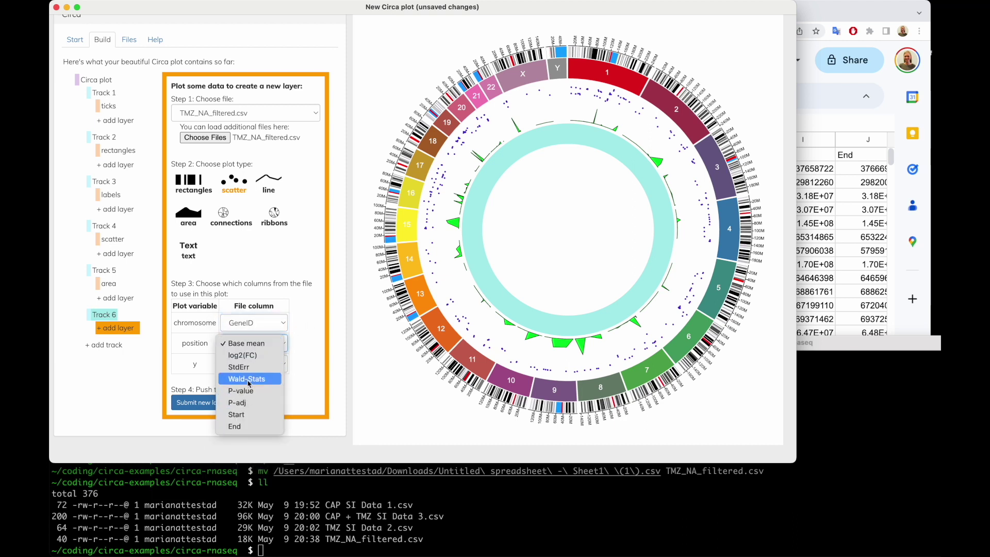
click(268, 321)
click(269, 320)
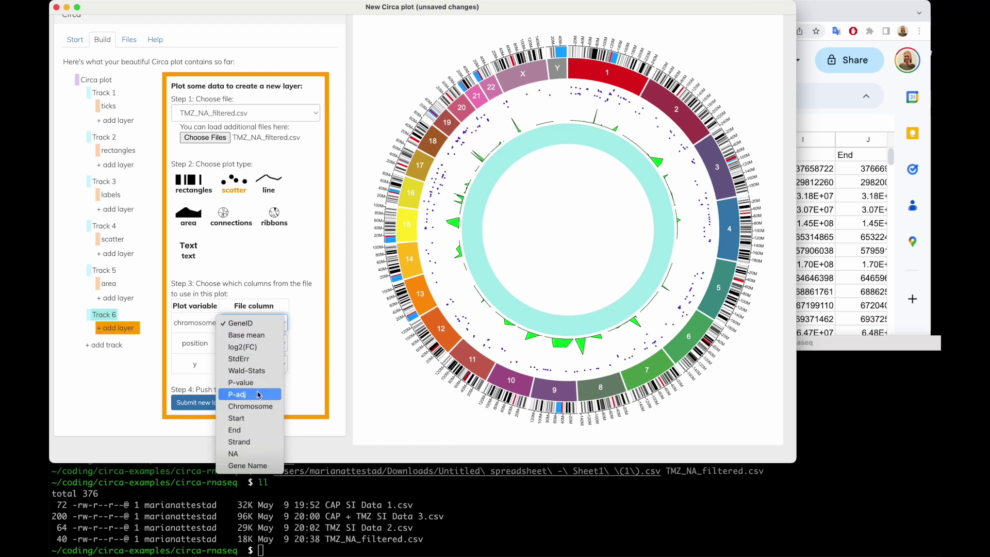
click(249, 407)
click(252, 343)
click(245, 418)
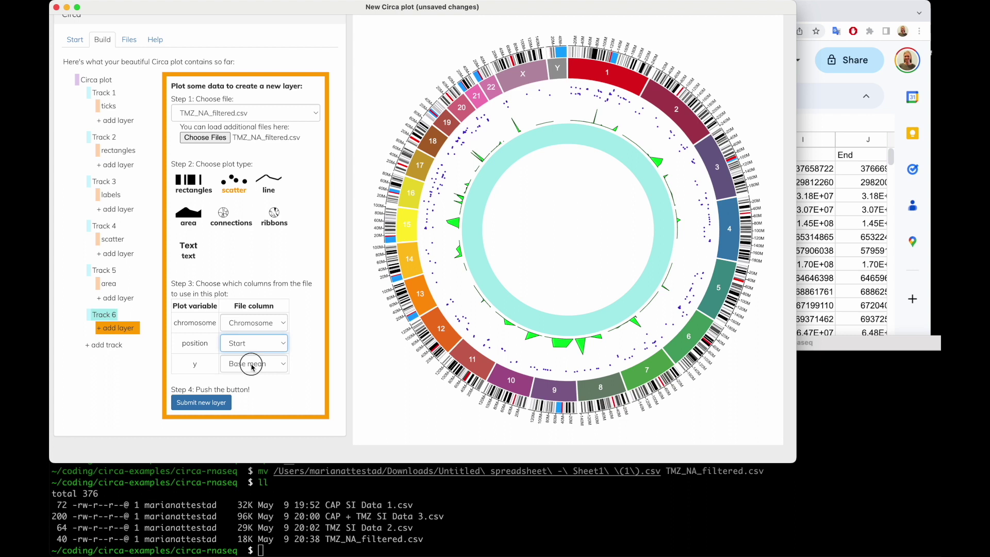
click(251, 364)
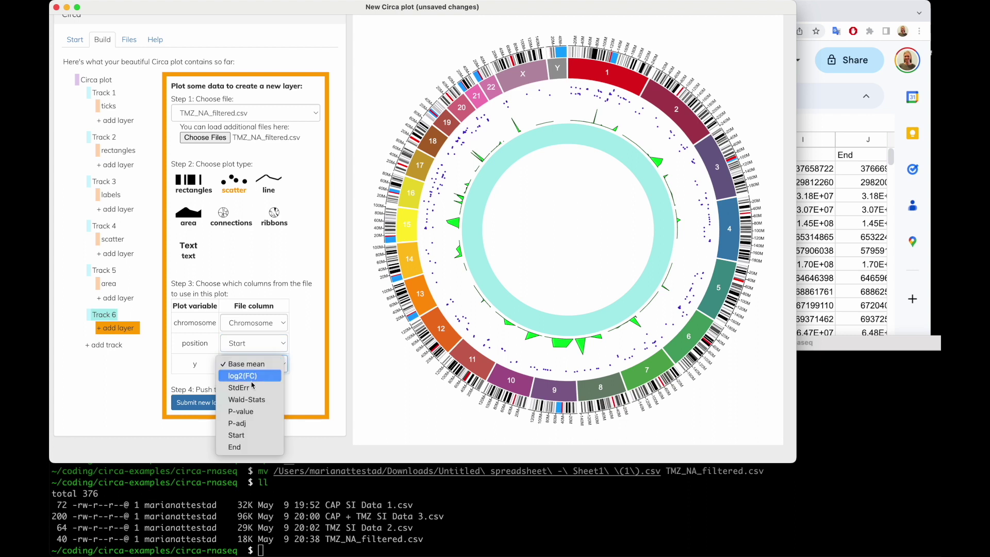
click(247, 411)
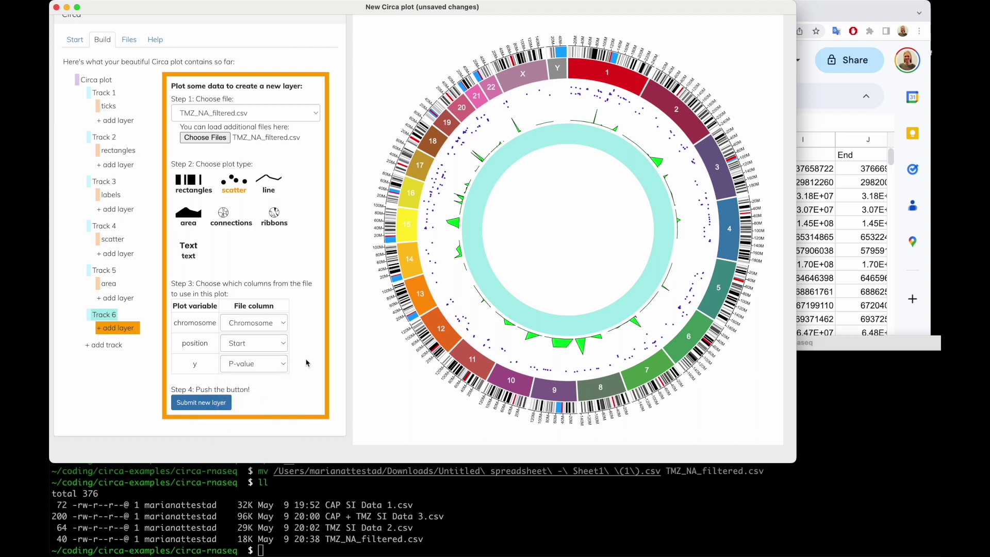
click(203, 405)
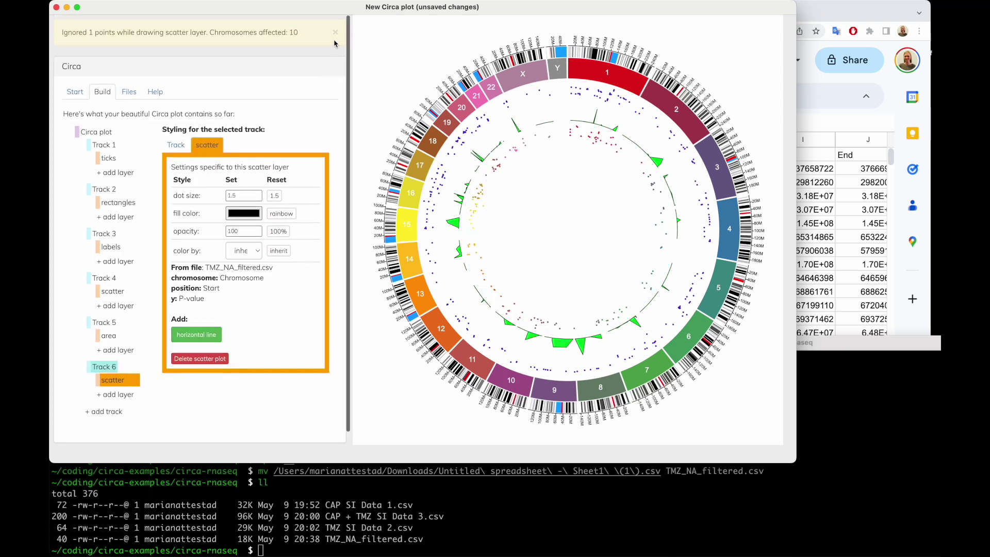
Change the fill colour of Track 6's scatter dots from black to red
click(337, 35)
click(482, 189)
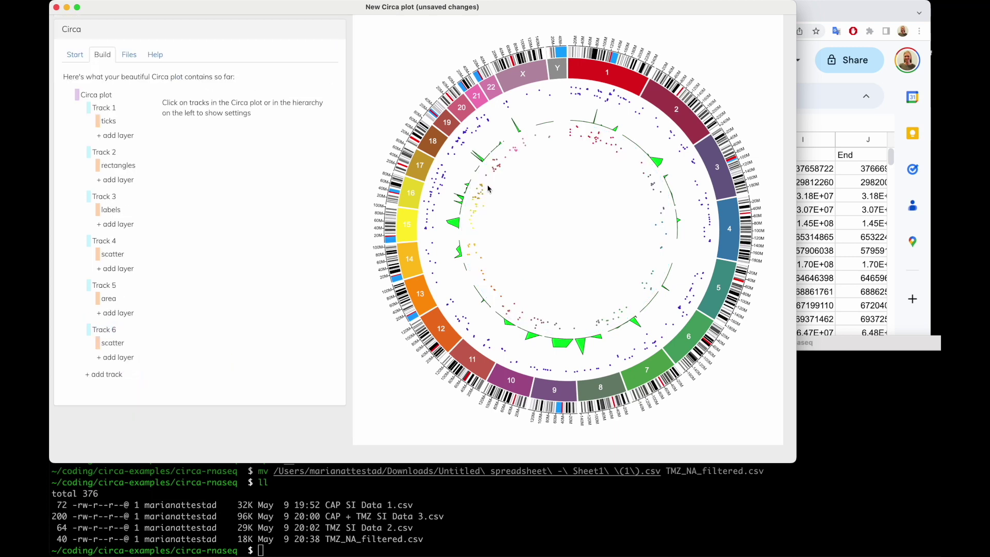
click(489, 188)
click(207, 107)
click(244, 176)
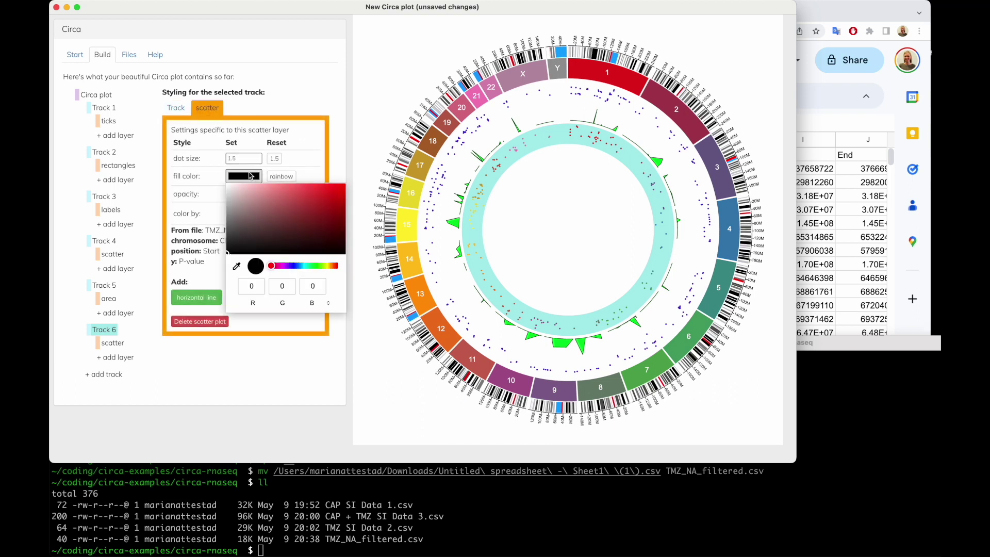
drag(309, 205, 335, 196)
click(336, 137)
click(495, 174)
click(498, 167)
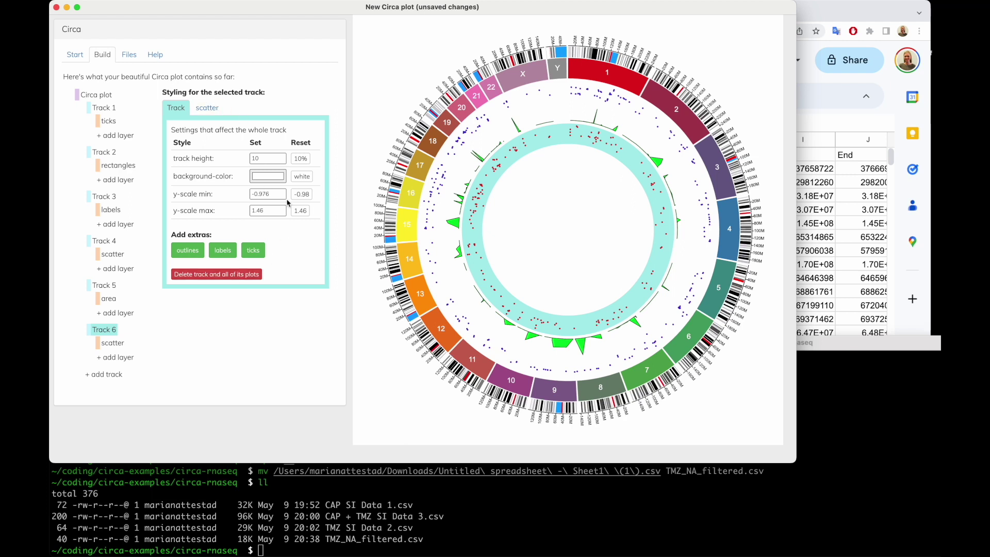
Review the scatter layer's source file and column settings, then deselect Track 6
click(208, 108)
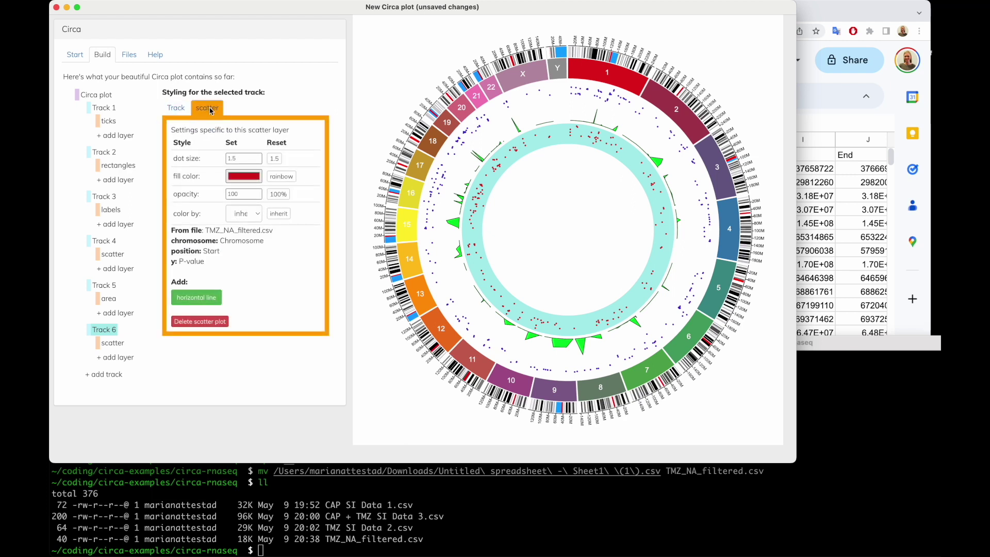
drag(174, 231, 172, 266)
click(226, 272)
click(506, 168)
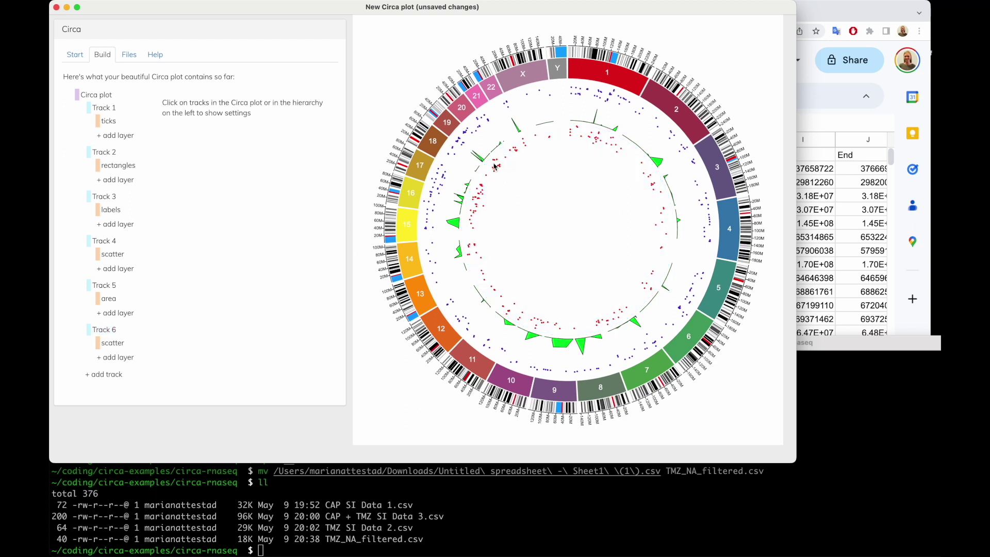
Select the Track 5 area track, then add Track 7 with its new-layer form
click(475, 165)
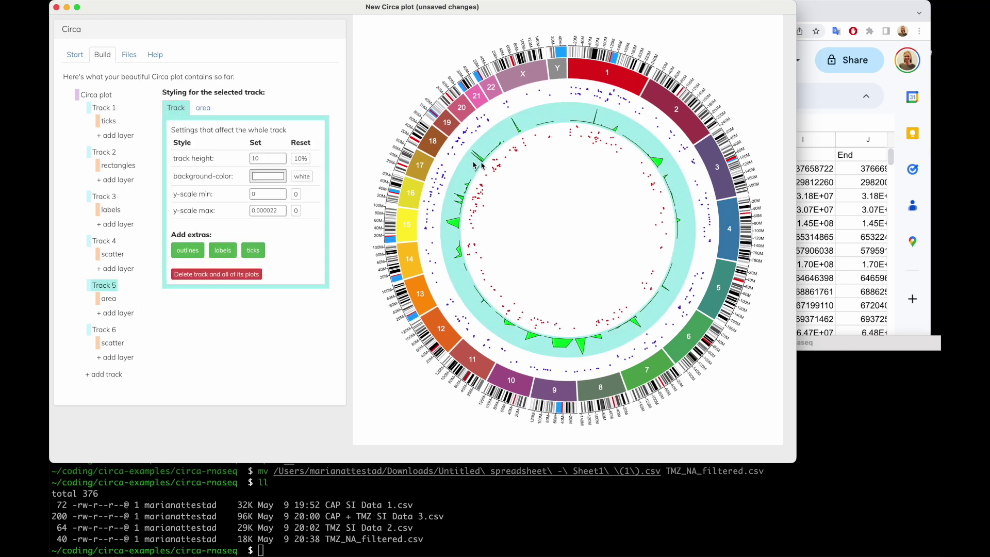
click(105, 374)
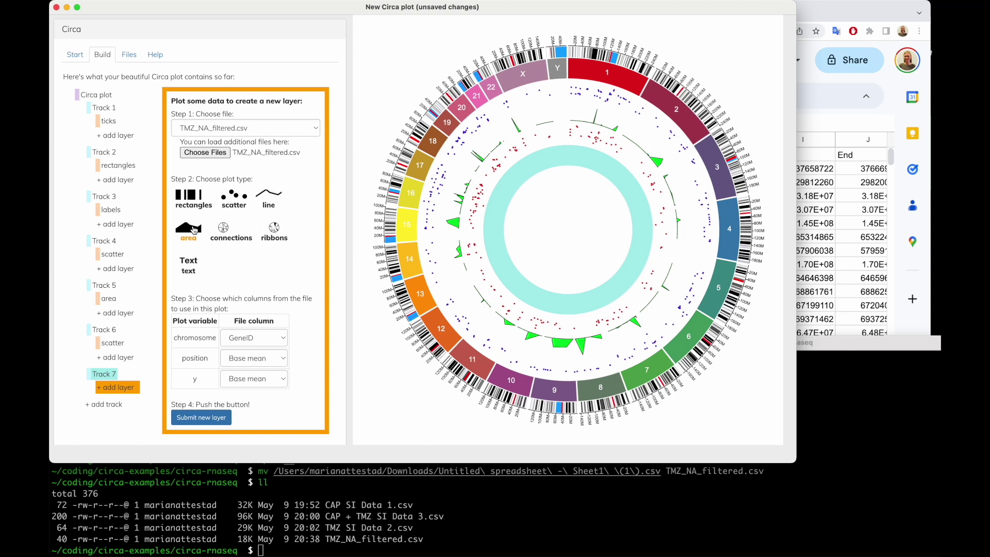
Make Track 7's layer a rectangles plot using CAP + TMZ SI Data 3.csv
click(194, 199)
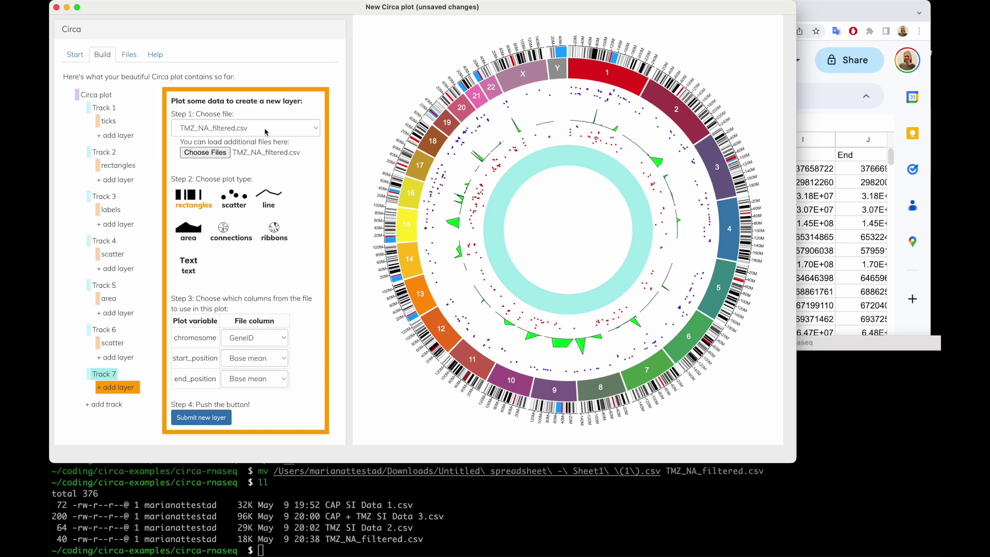
click(245, 342)
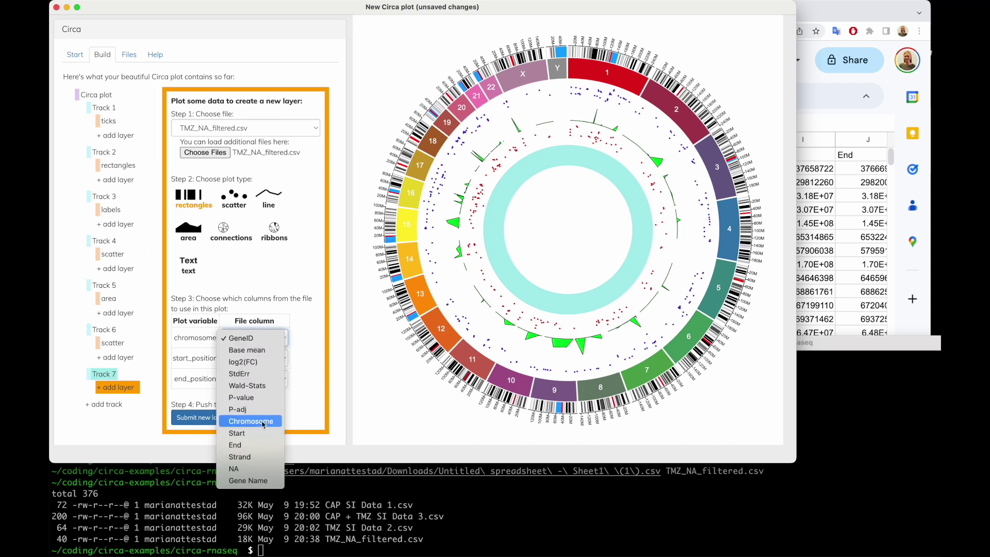
click(235, 128)
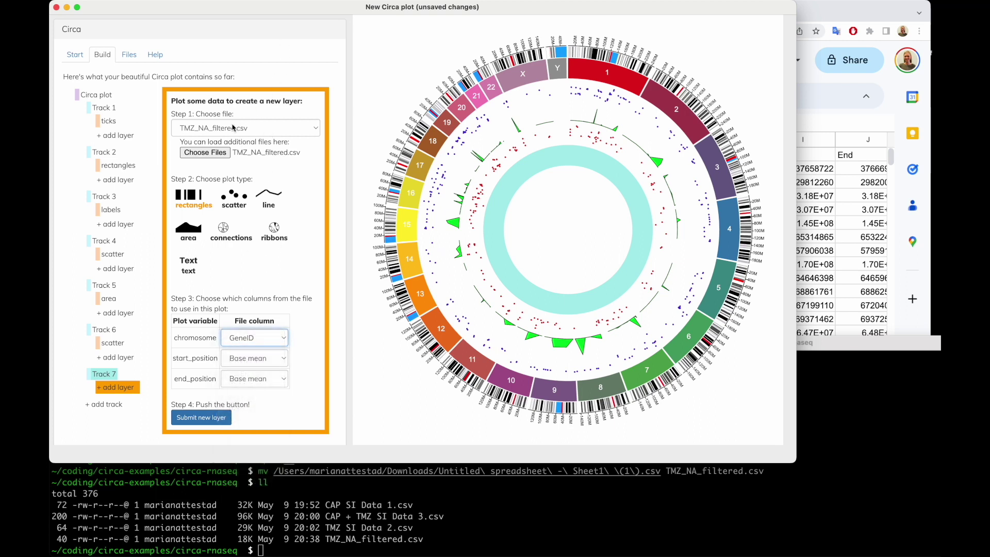
click(233, 127)
click(227, 116)
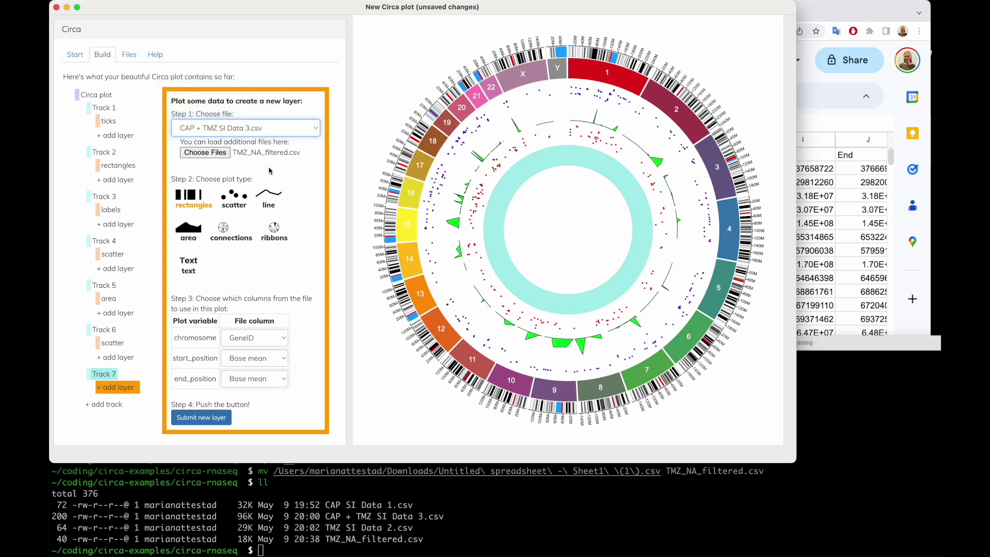
click(234, 199)
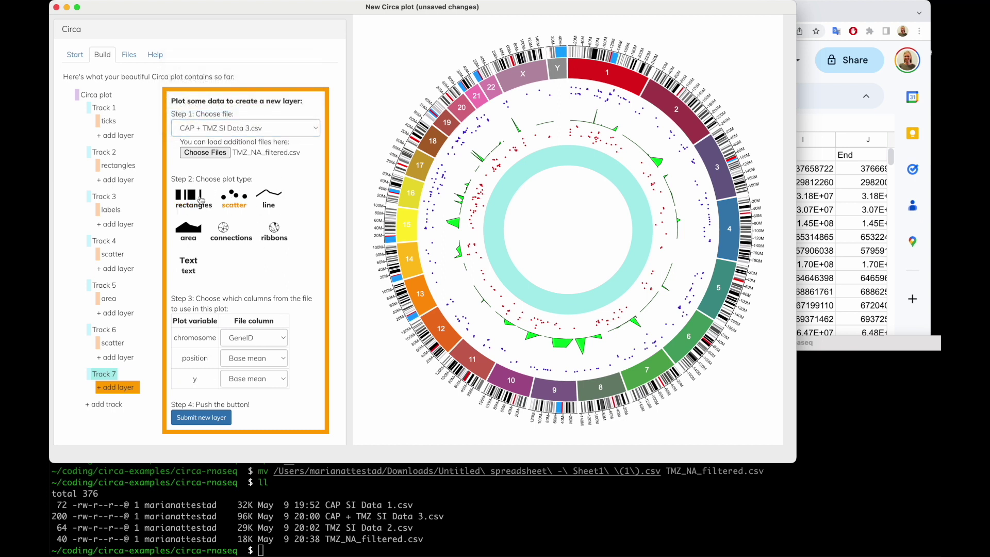
click(203, 200)
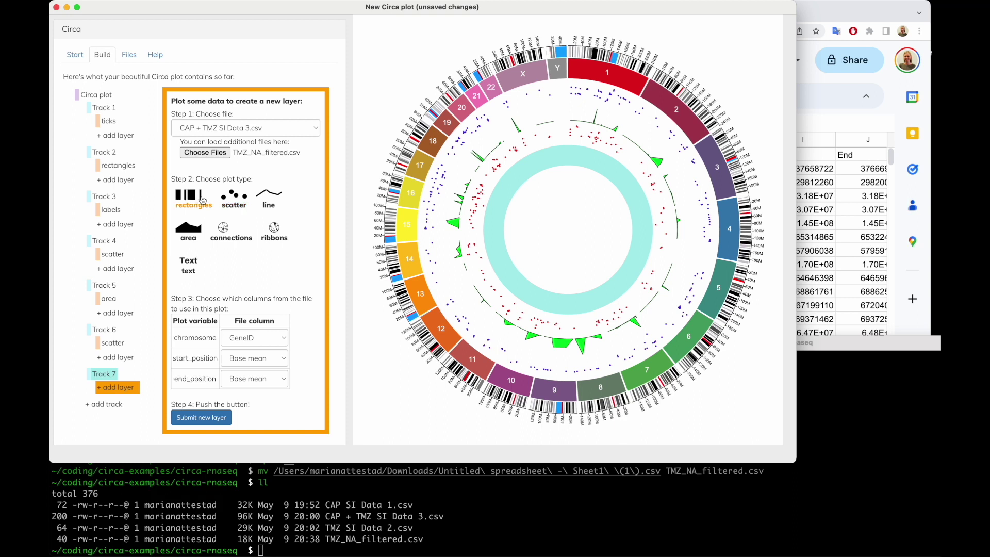
Map chromosome to Chromosome, start_position to Start, and end_position to End
click(269, 338)
click(251, 421)
click(261, 359)
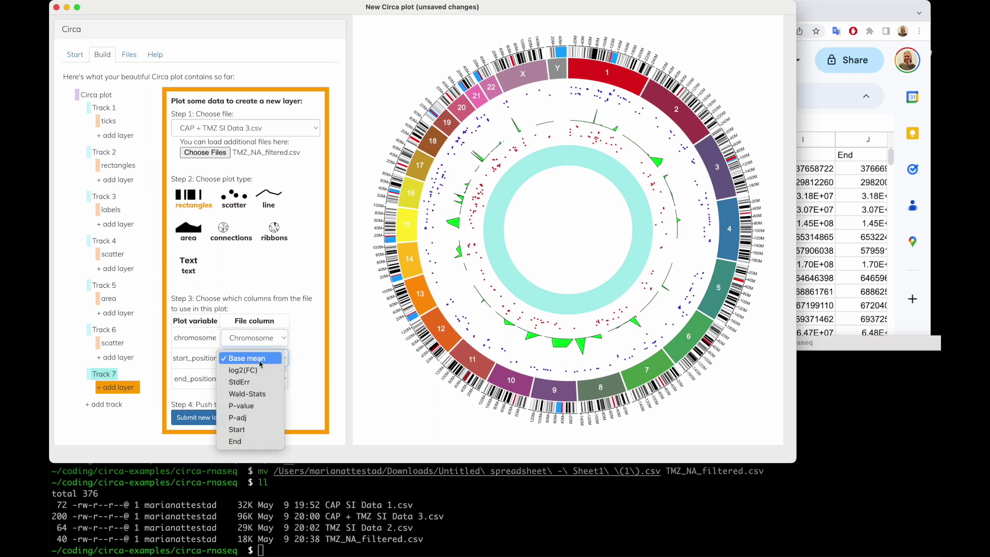
click(243, 430)
click(253, 379)
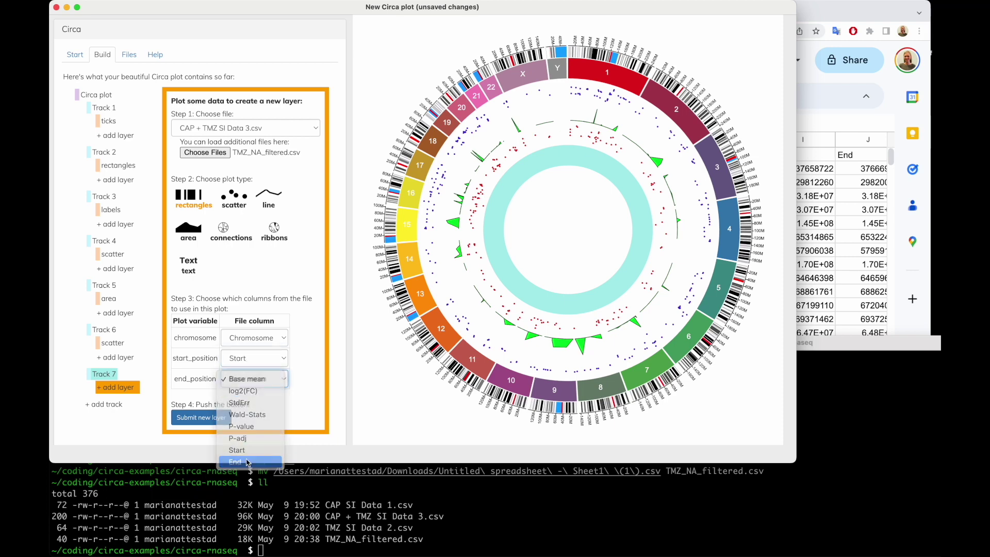